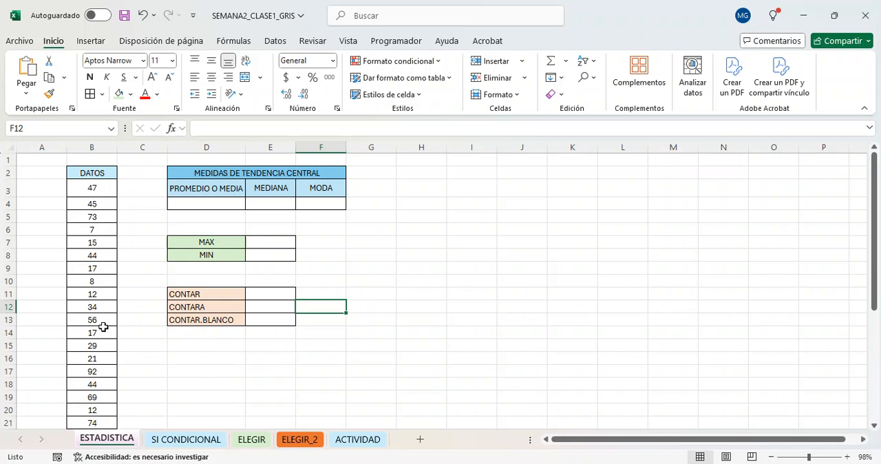
Review the full DATOS column down to its last value and the empty statistics tables beside it.
scroll(103, 327, "down", 4)
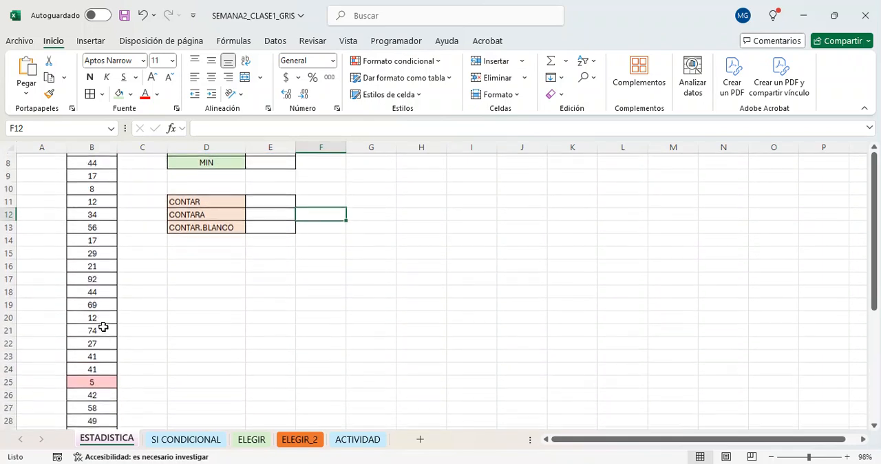
scroll(103, 327, "up", 4)
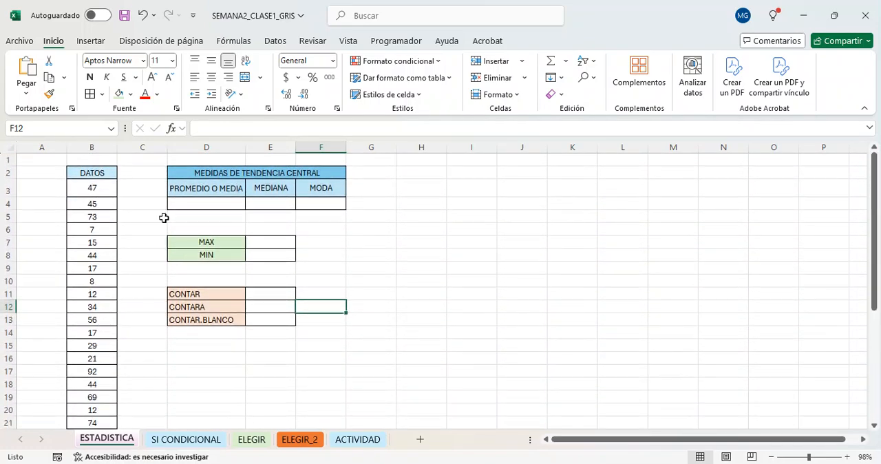
left_click(164, 218)
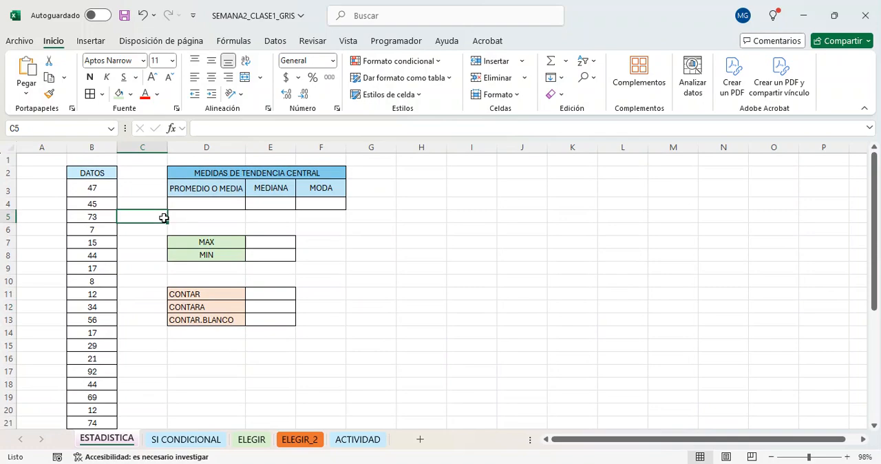
scroll(97, 213, "down", 4)
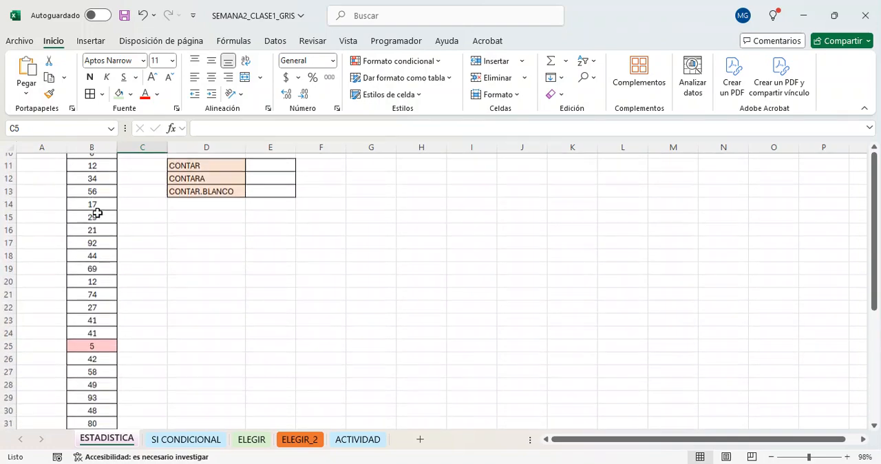
scroll(97, 213, "up", 4)
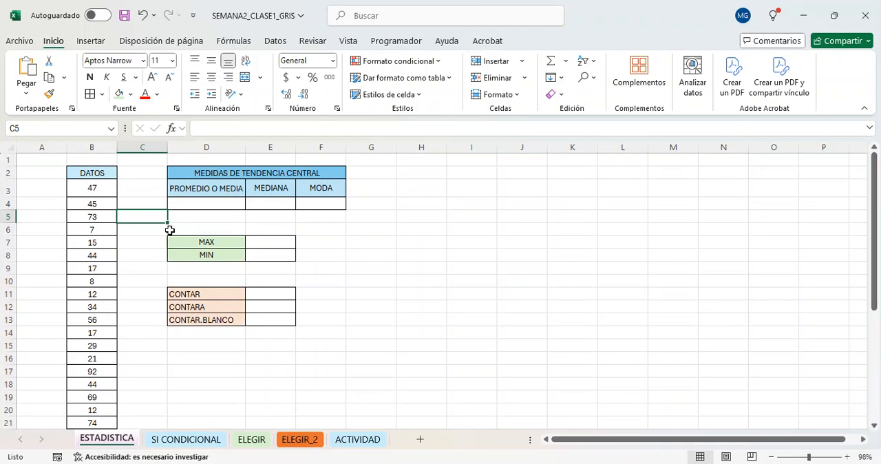
left_click(217, 202)
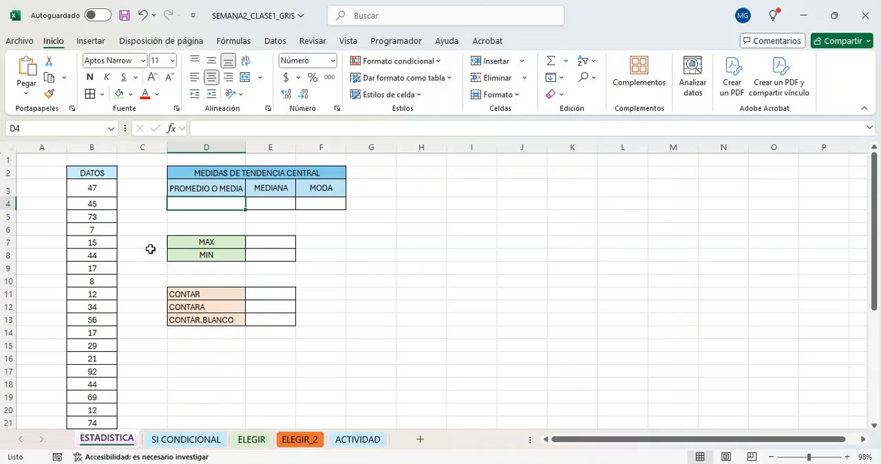
left_click(157, 213)
scroll(157, 214, "down", 7)
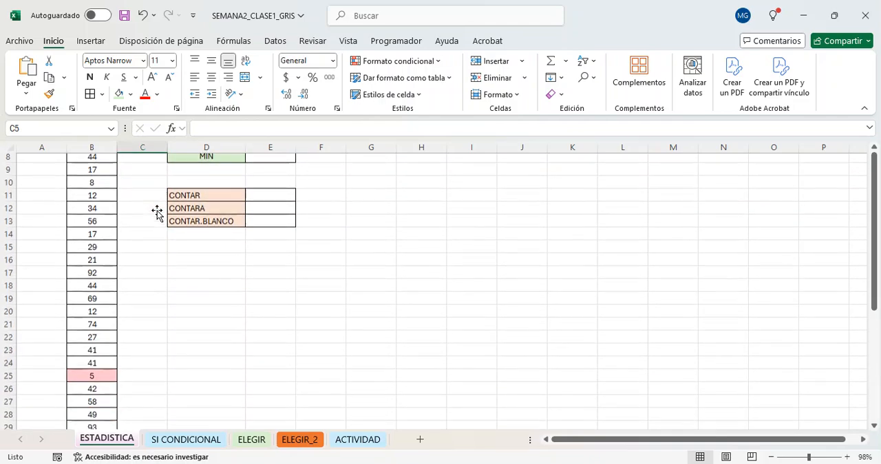
scroll(157, 213, "up", 5)
scroll(156, 213, "up", 2)
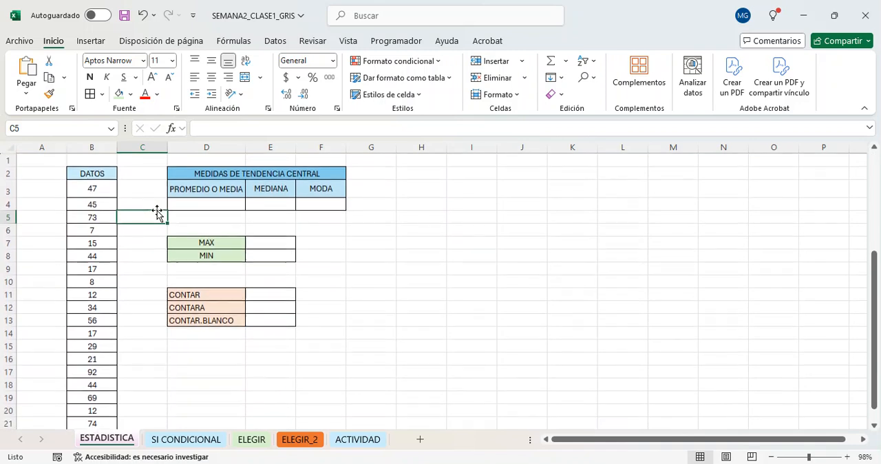
left_click(202, 199)
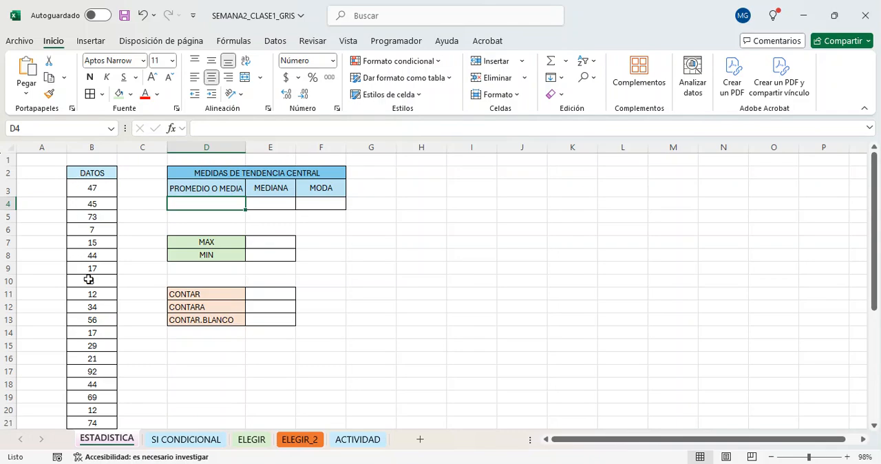
scroll(140, 404, "down", 6)
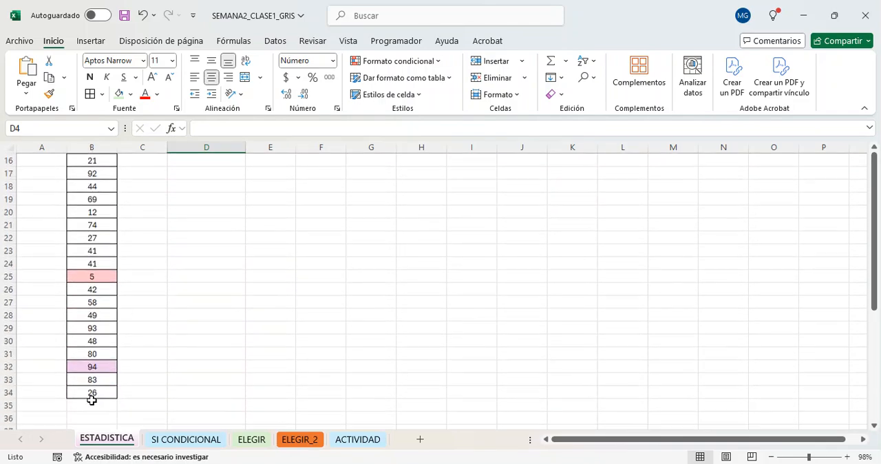
left_click(92, 400)
scroll(91, 400, "up", 2)
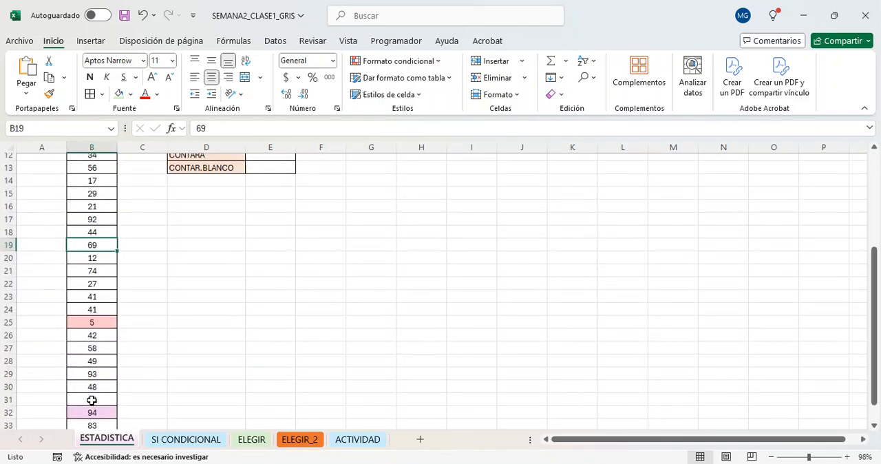
left_click(181, 338)
scroll(181, 338, "up", 4)
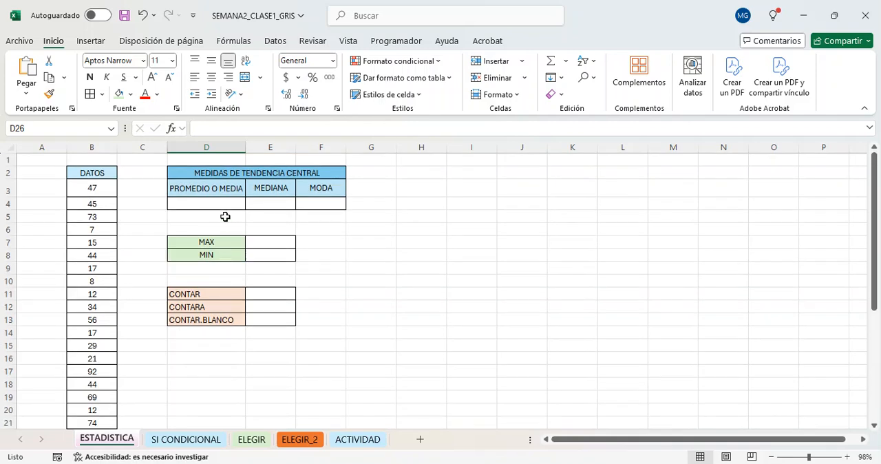
Calculate the average of the DATOS values in cell D4 with the formula =PROMEDIO(B3:B34).
left_click(223, 206)
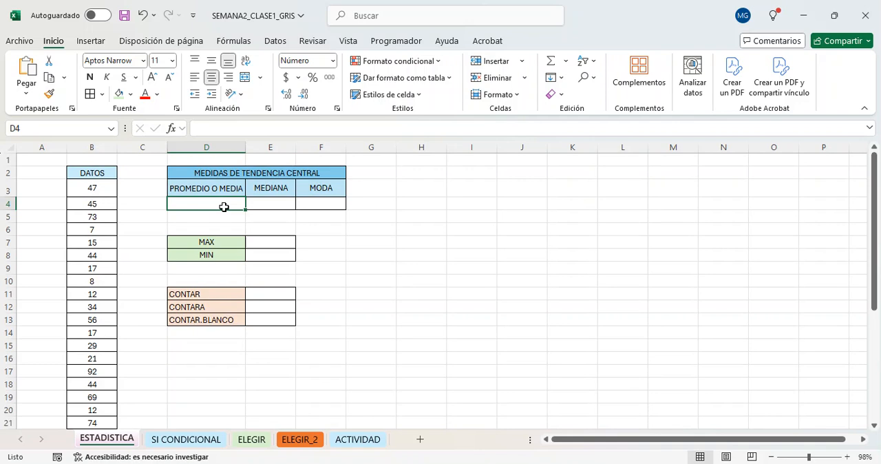
type("=")
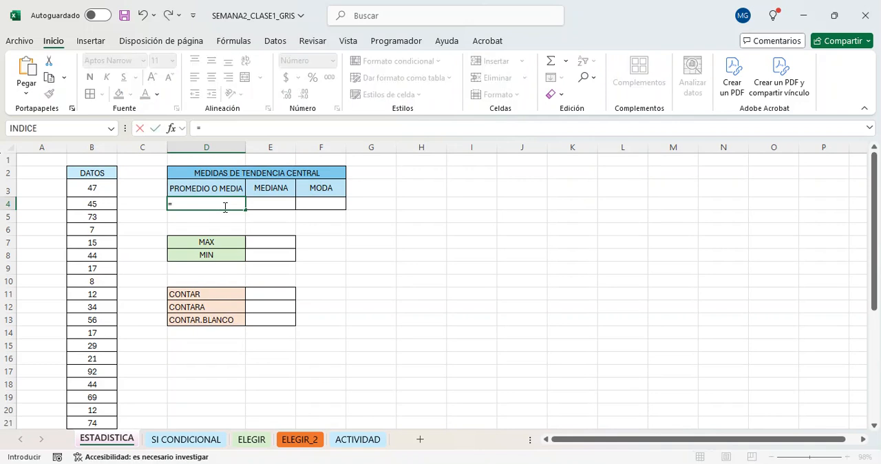
type("promedio")
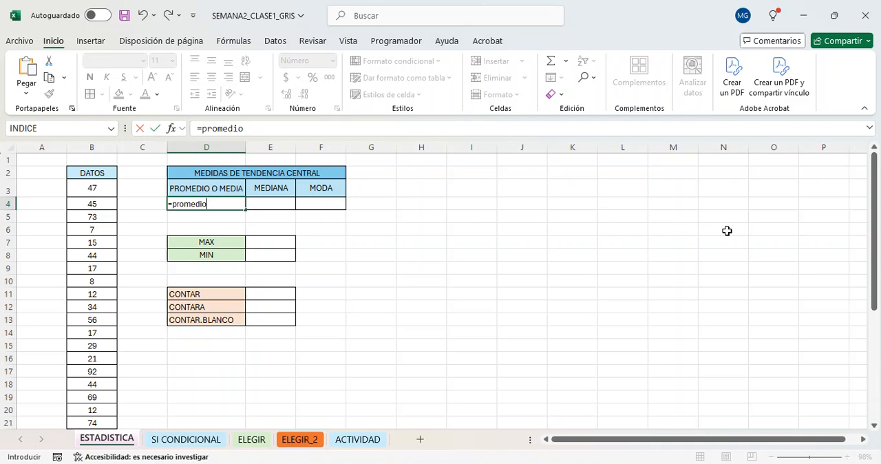
type("(")
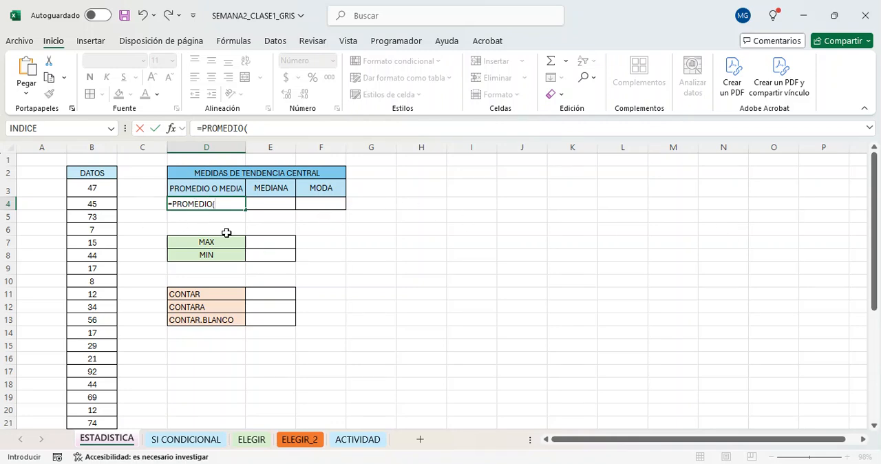
key("BackSpace")
type("(")
left_click(104, 184)
left_click_drag(103, 199, 92, 407)
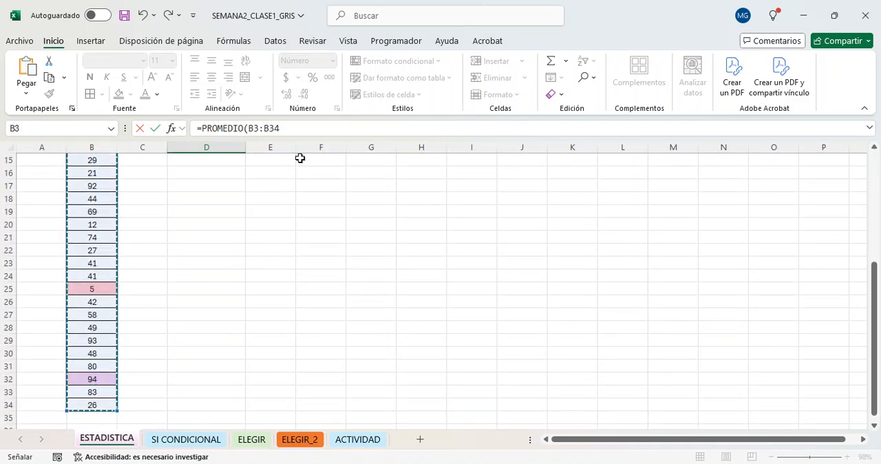
left_click(303, 129)
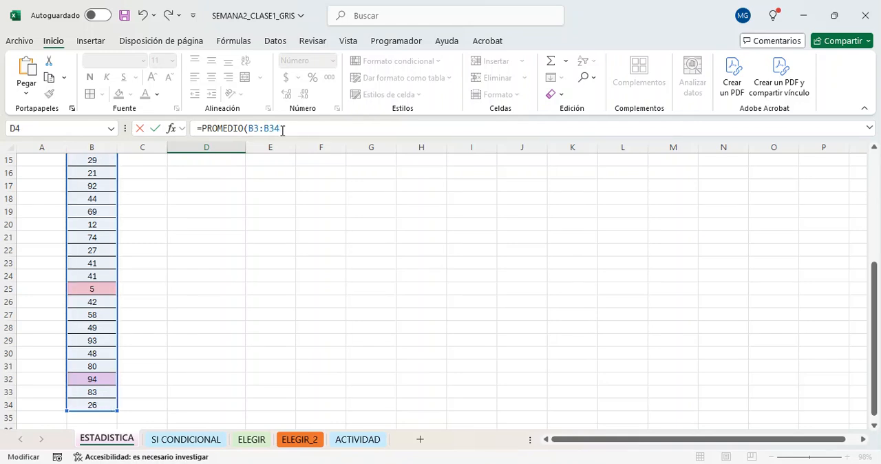
left_click_drag(282, 131, 251, 130)
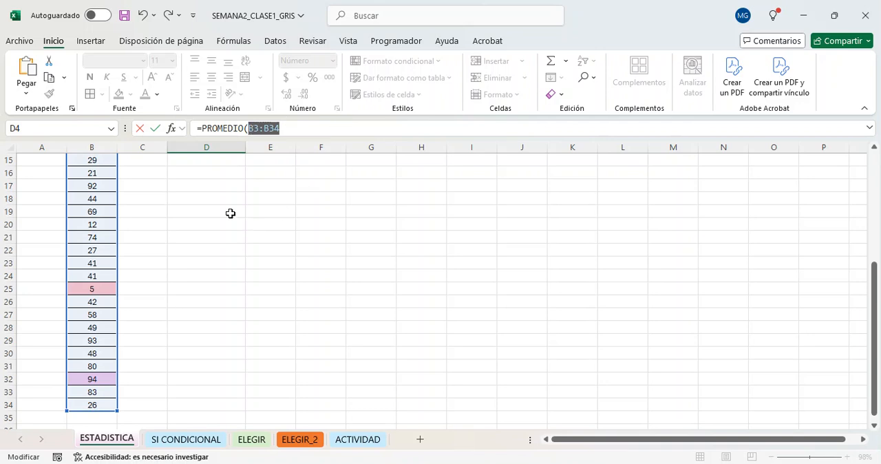
left_click(313, 132)
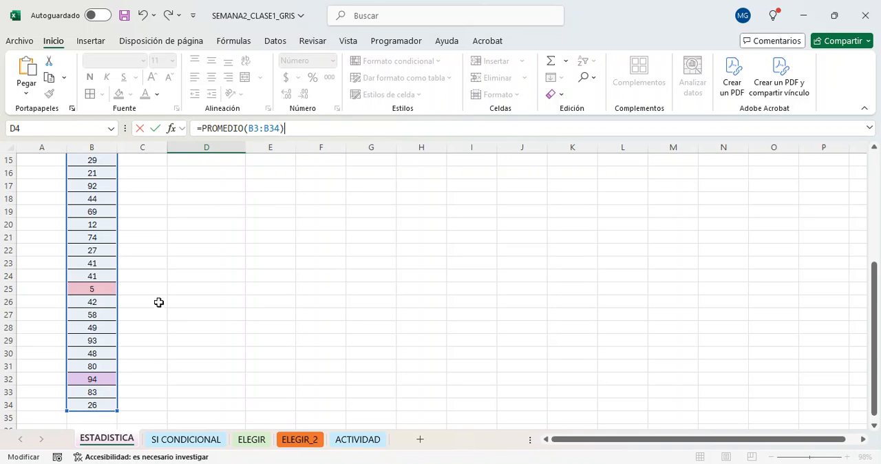
scroll(159, 300, "up", 5)
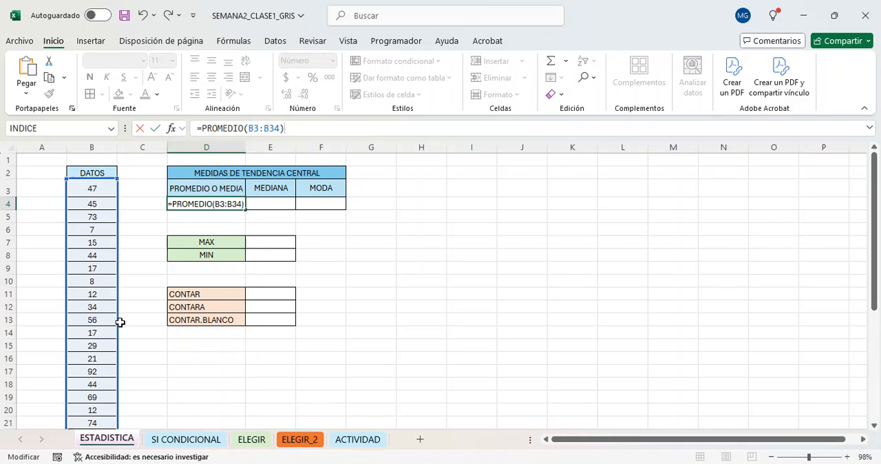
key("Return")
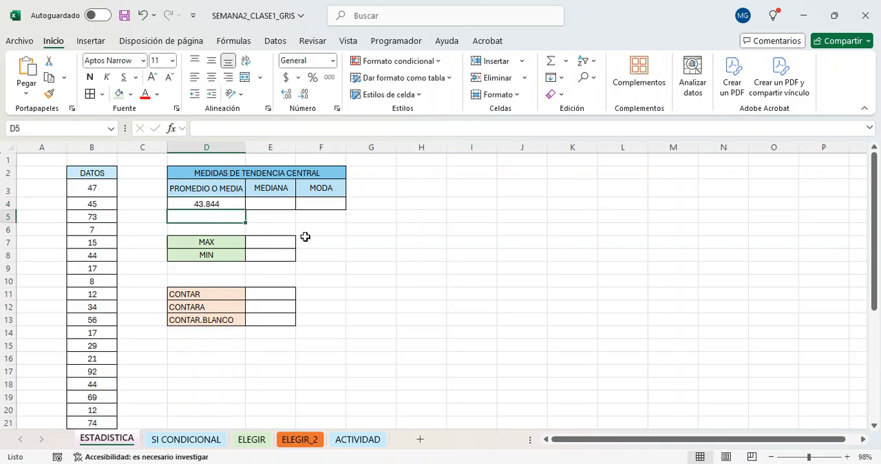
Select the data range B3:B34 to check its average in the status summary against the formula result.
left_click(276, 206)
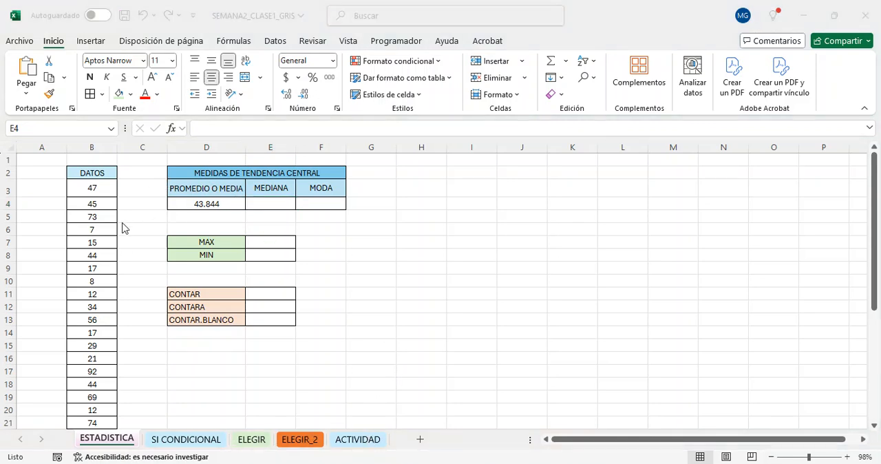
left_click(101, 193)
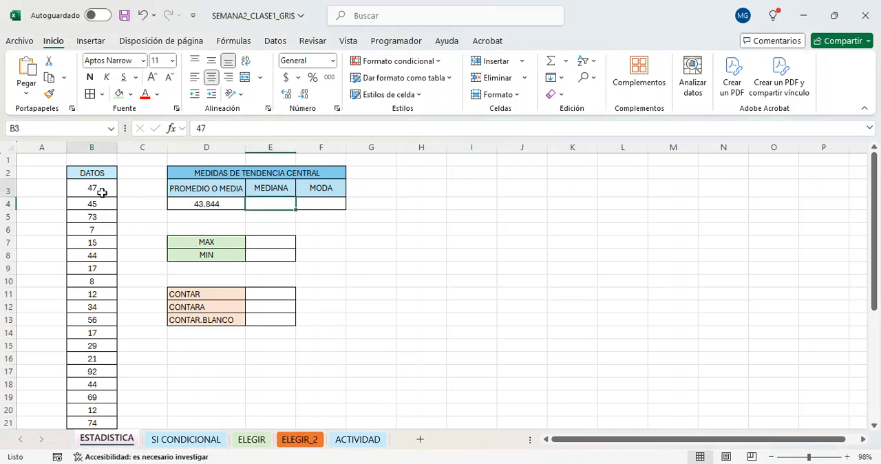
left_click_drag(102, 193, 90, 406)
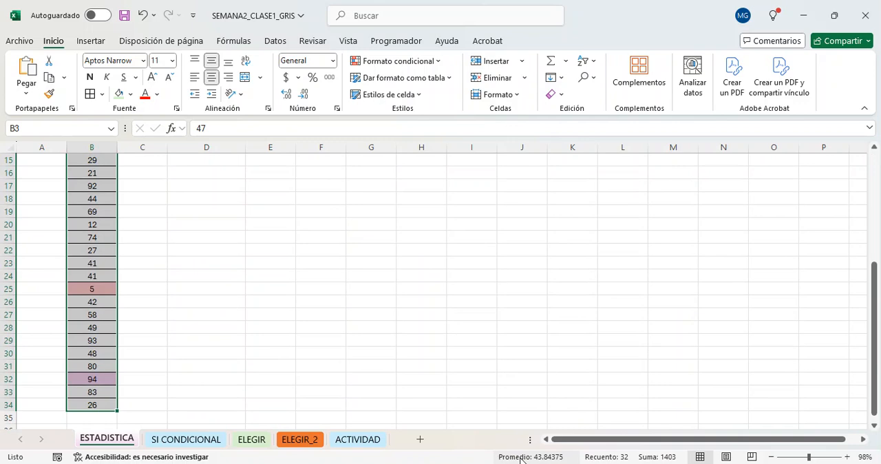
scroll(442, 326, "up", 5)
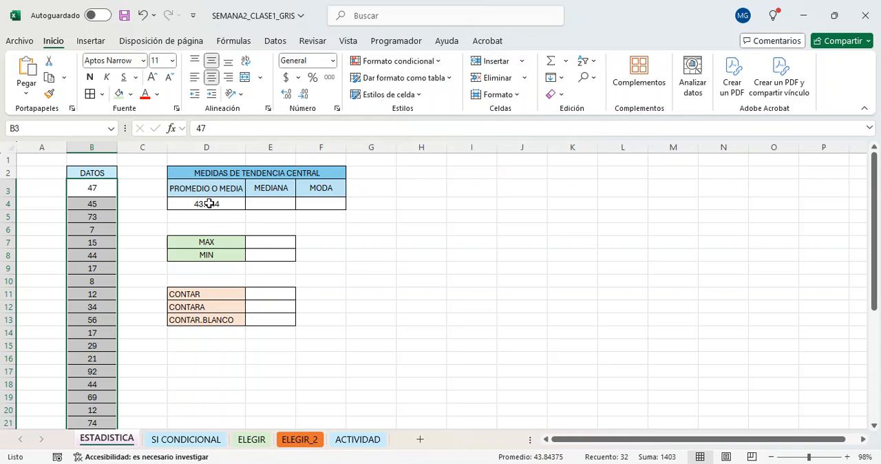
Adjust the number format of the average in cell D4 to show two decimal places.
left_click(230, 206)
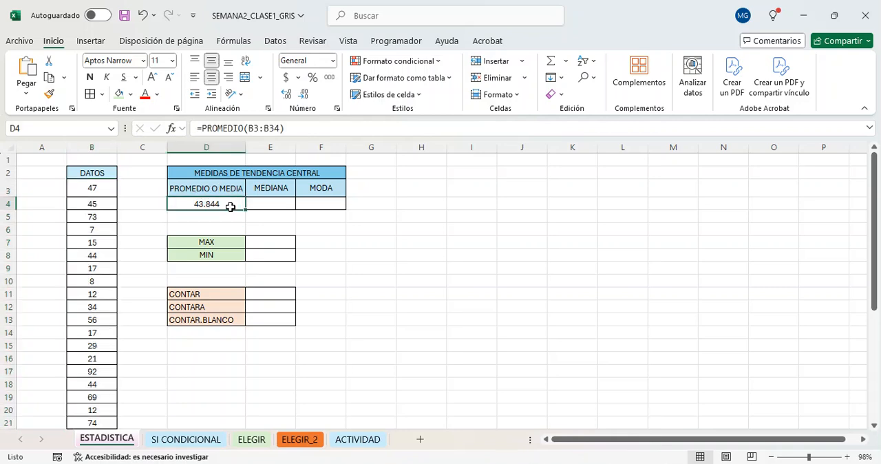
left_click(305, 95)
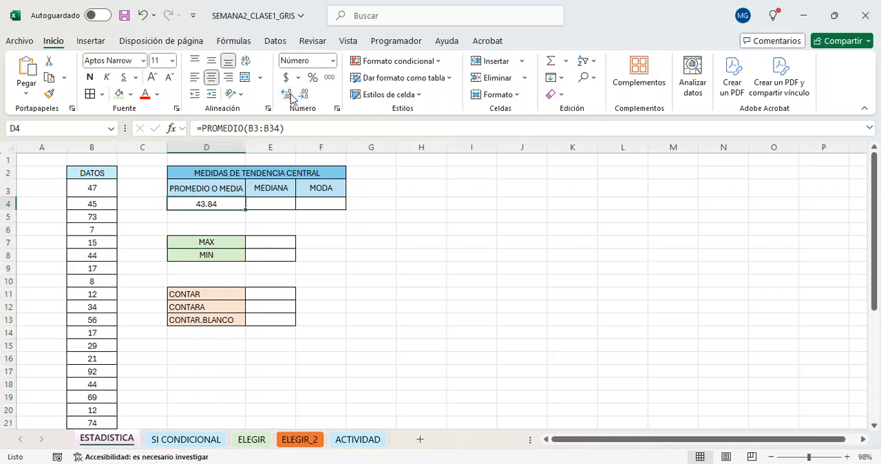
left_click(287, 95)
left_click(288, 96)
left_click(303, 96)
left_click(300, 96)
left_click(292, 95)
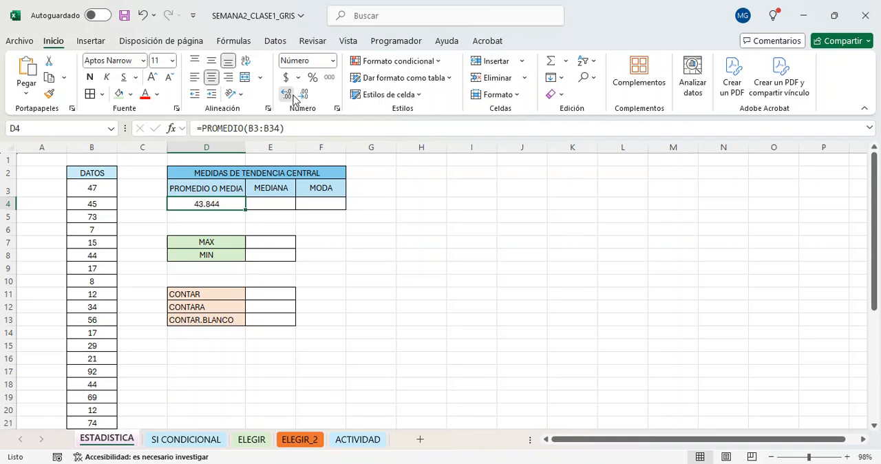
left_click(292, 96)
left_click(292, 96)
left_click(292, 96)
left_click(292, 95)
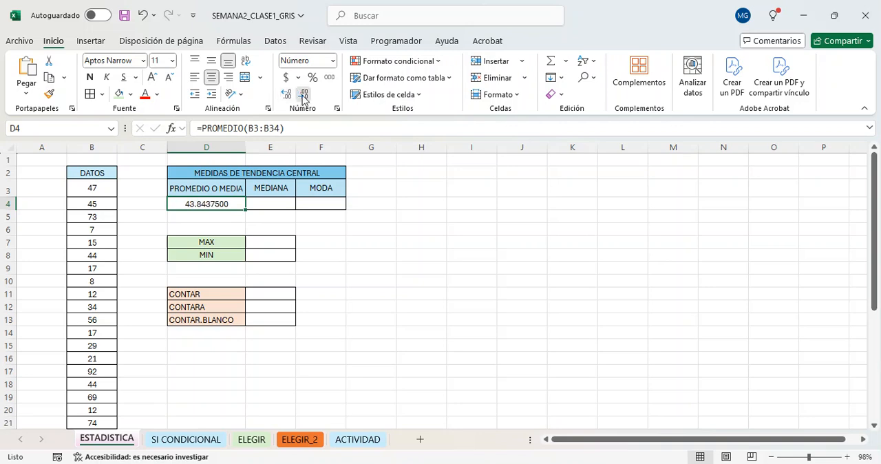
left_click(303, 97)
left_click(303, 96)
left_click(303, 96)
left_click(303, 96)
left_click(303, 97)
left_click(303, 96)
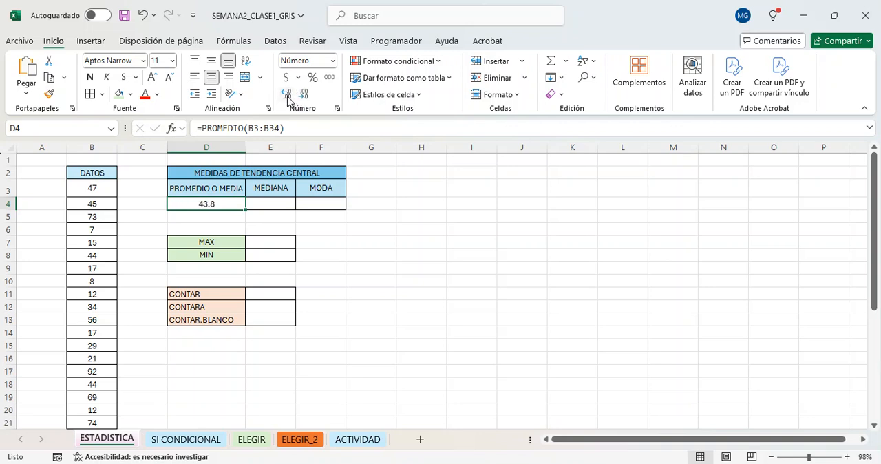
left_click(292, 96)
Calculate the median of the DATOS values in cell E4 with the formula =MEDIANA(B3:B34).
left_click(281, 203)
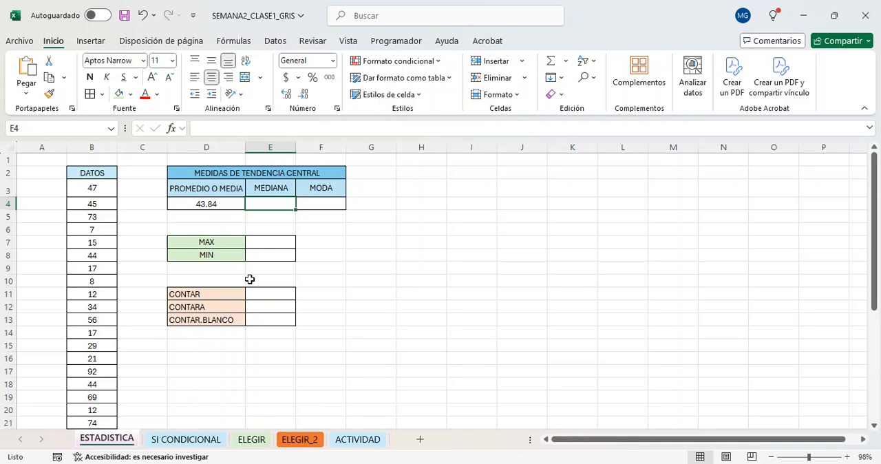
type("=")
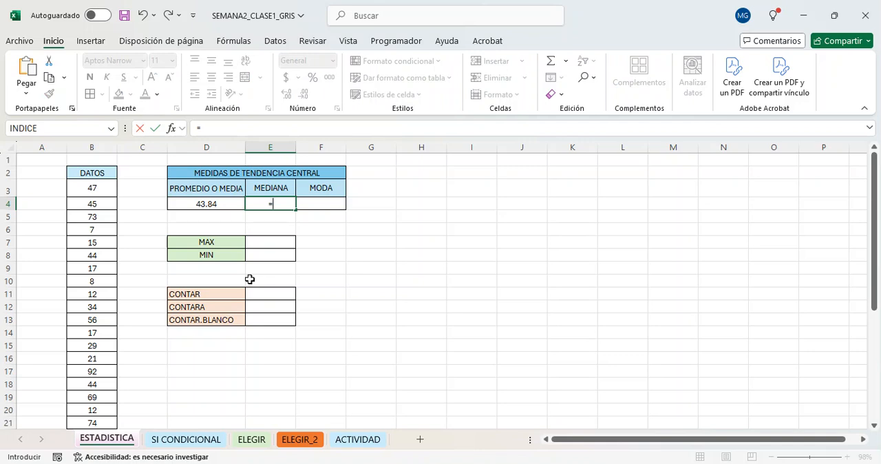
type("mediana")
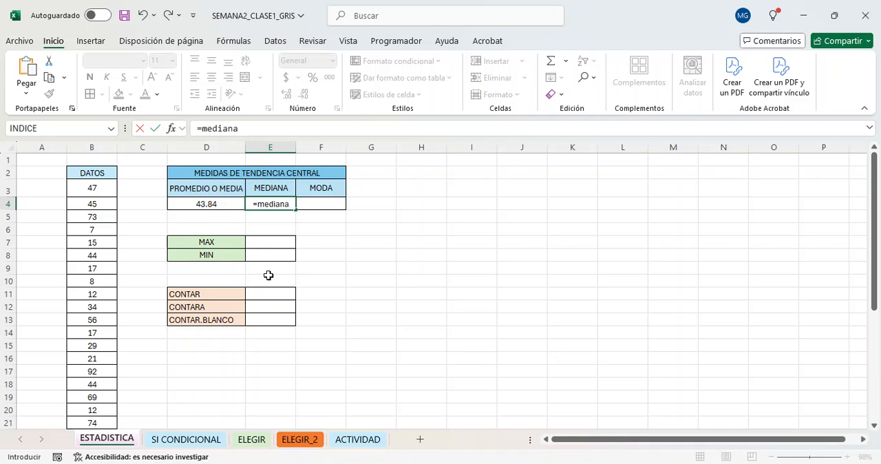
key("Tab")
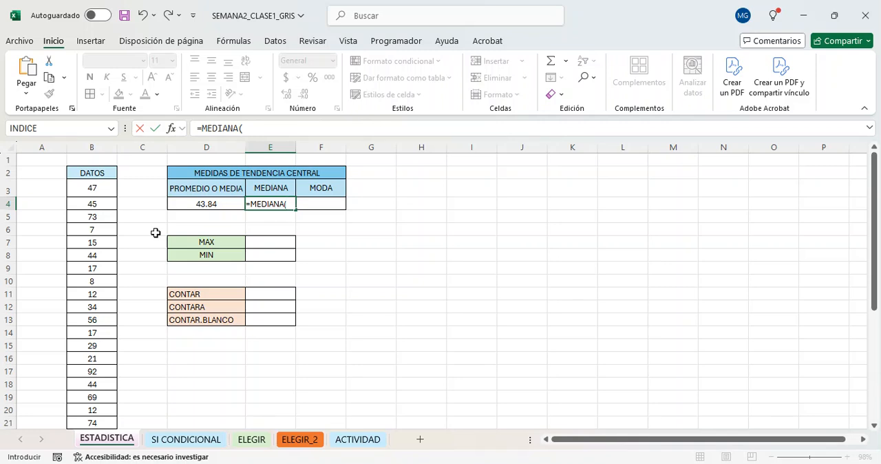
type("B3:B34")
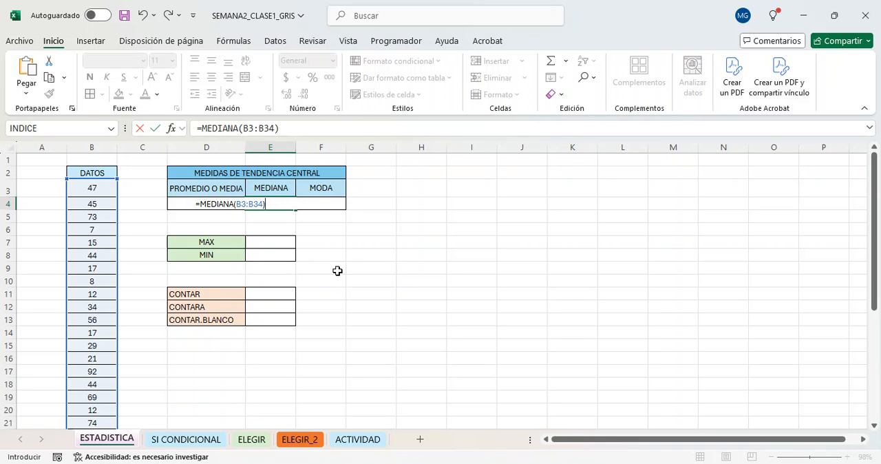
key("Return")
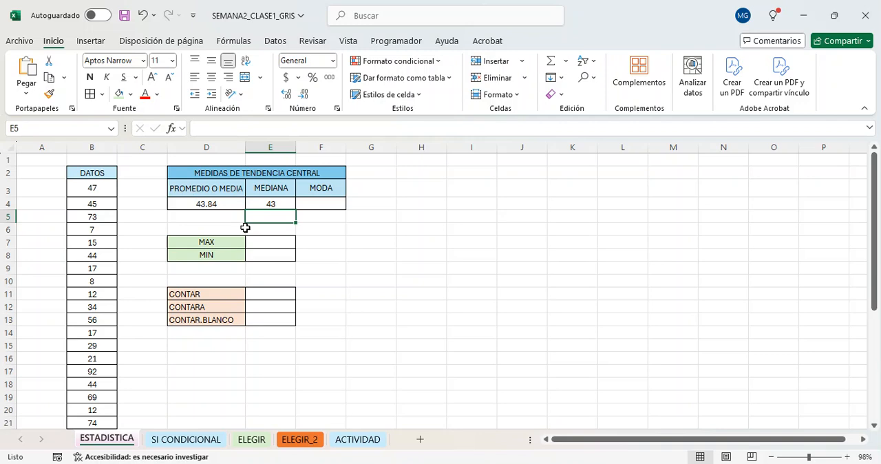
Calculate the mode of the DATOS values in cell F4 with the formula =MODA(B3:B34).
left_click(314, 207)
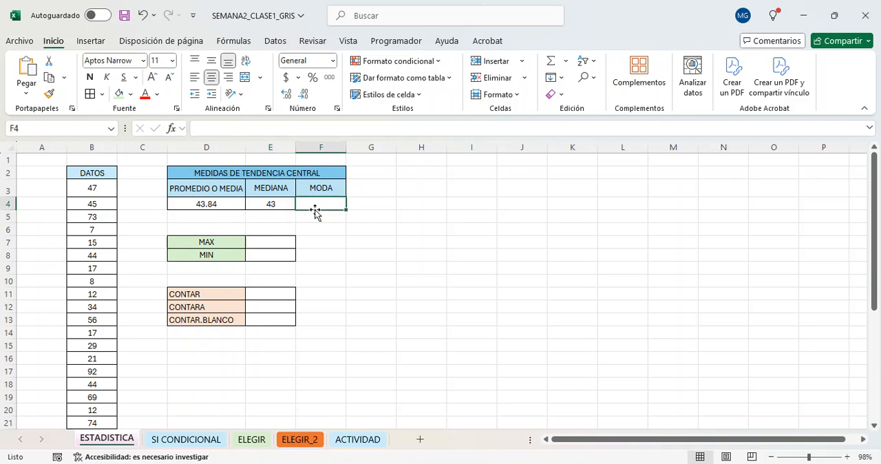
type("=")
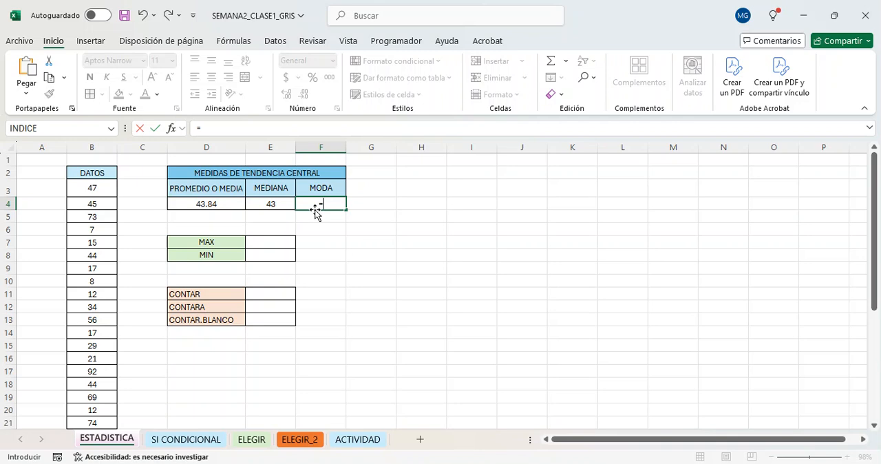
type("moda")
key("BackSpace")
type("a")
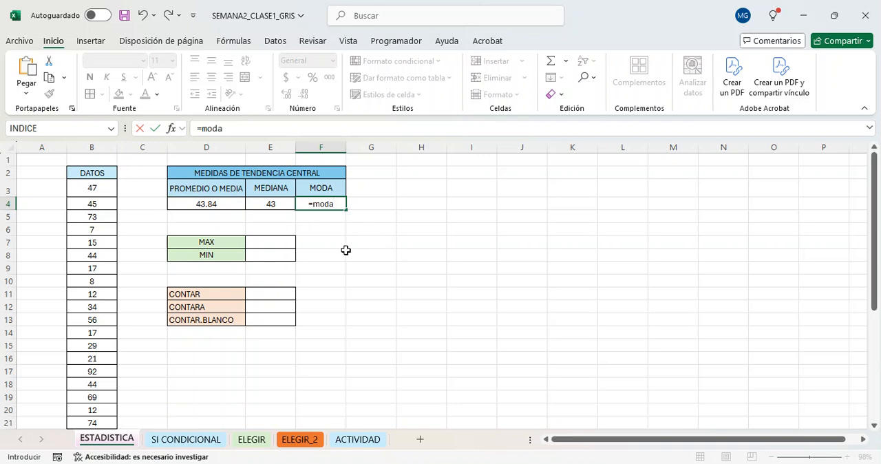
key("Tab")
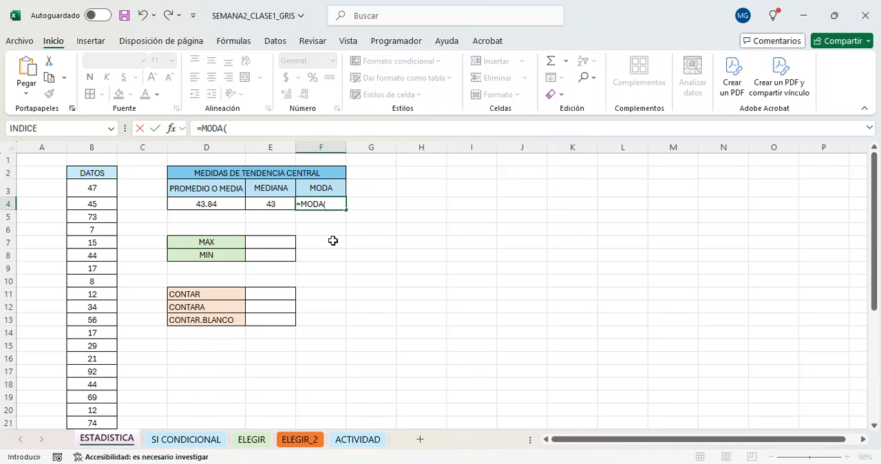
type("B3:B34")
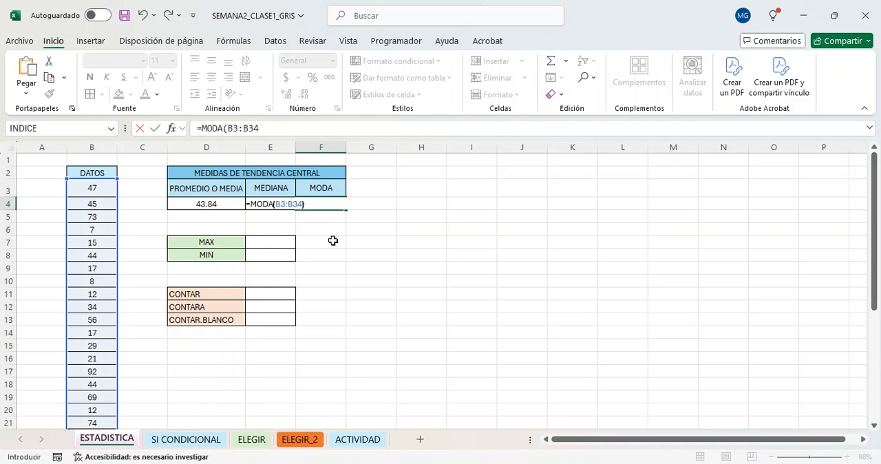
type(")")
key("Return")
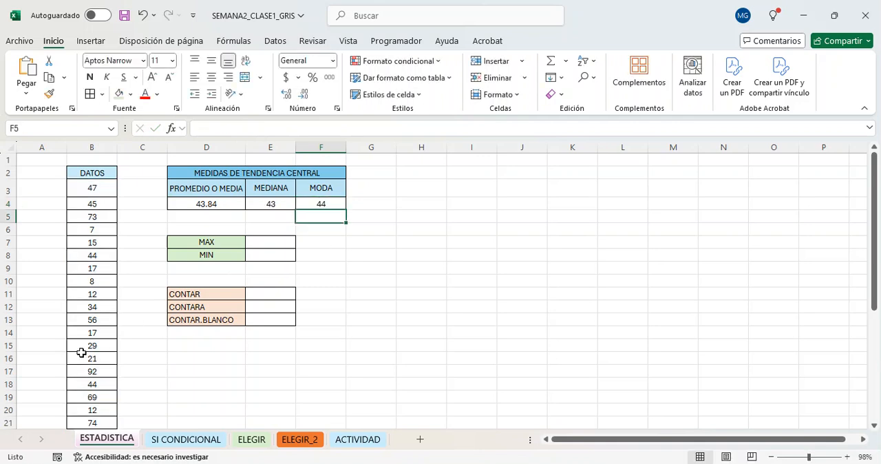
Examine the DATOS column for its largest and smallest values, selecting the colour-highlighted cells B32 and B25.
scroll(81, 352, "down", 3)
scroll(81, 353, "down", 1)
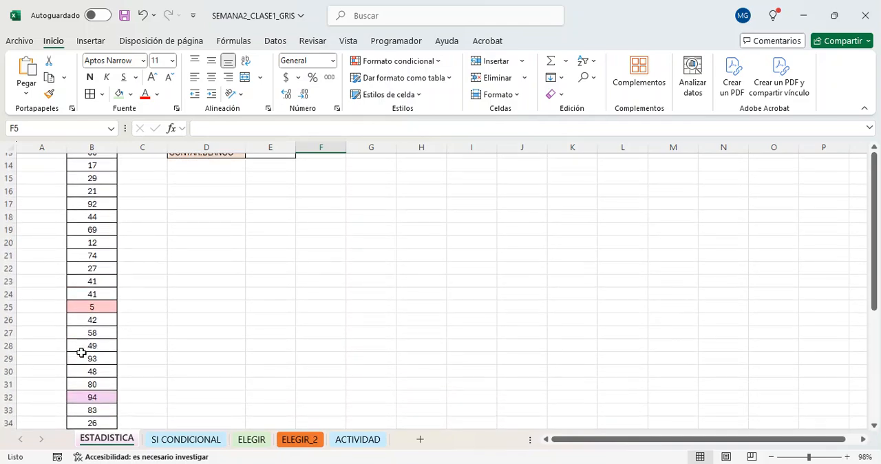
scroll(82, 352, "up", 3)
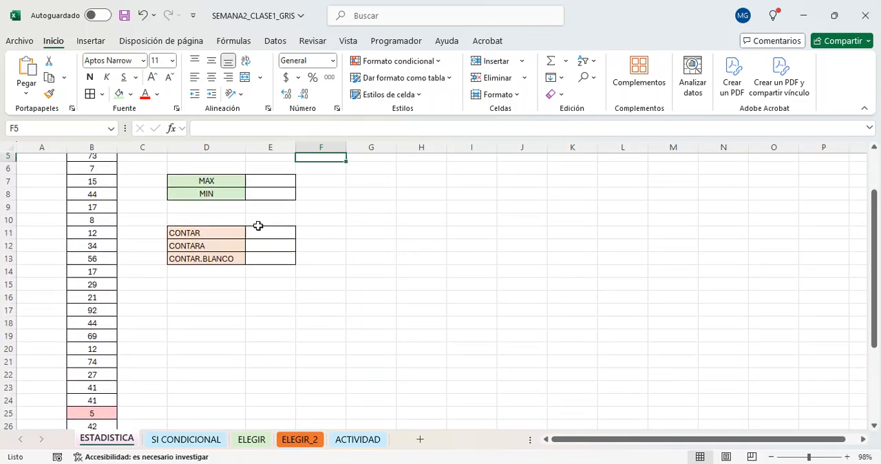
scroll(258, 225, "up", 2)
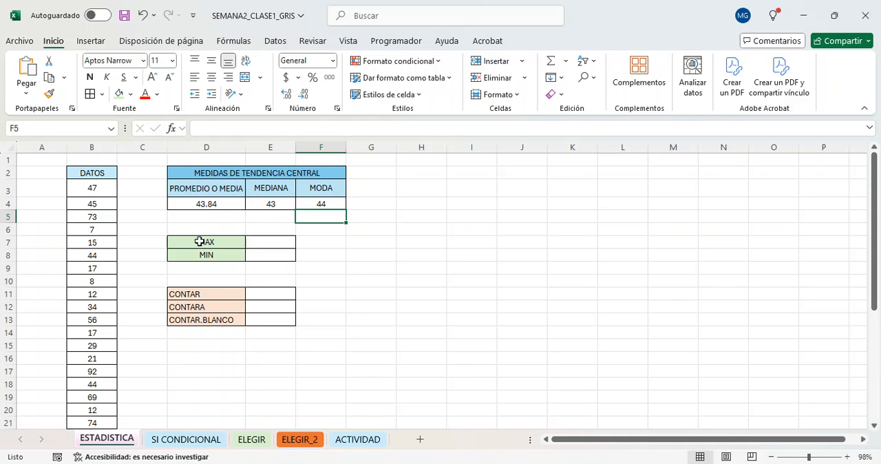
left_click(267, 243)
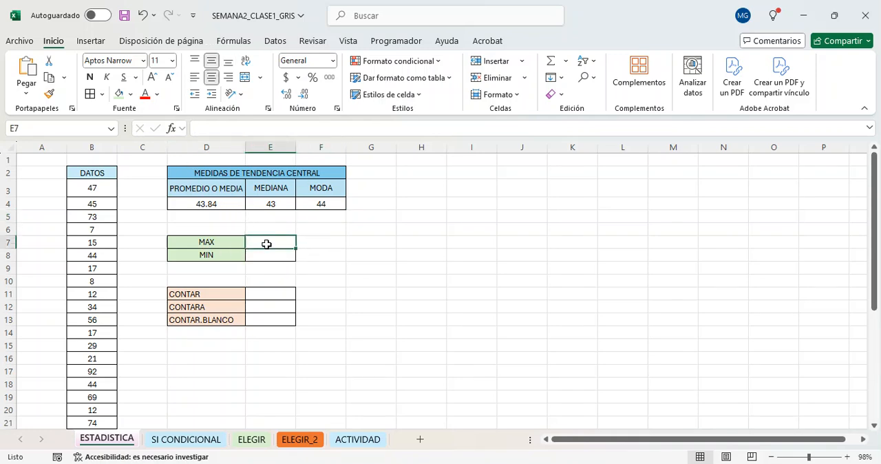
left_click(264, 255)
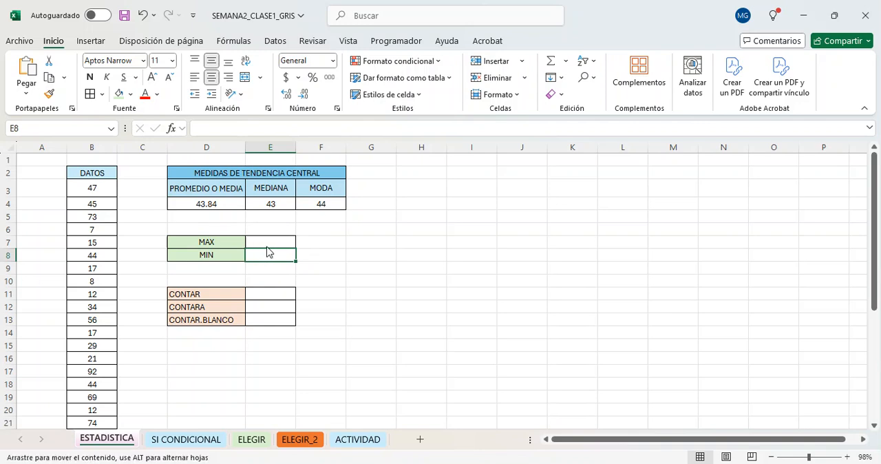
left_click(267, 243)
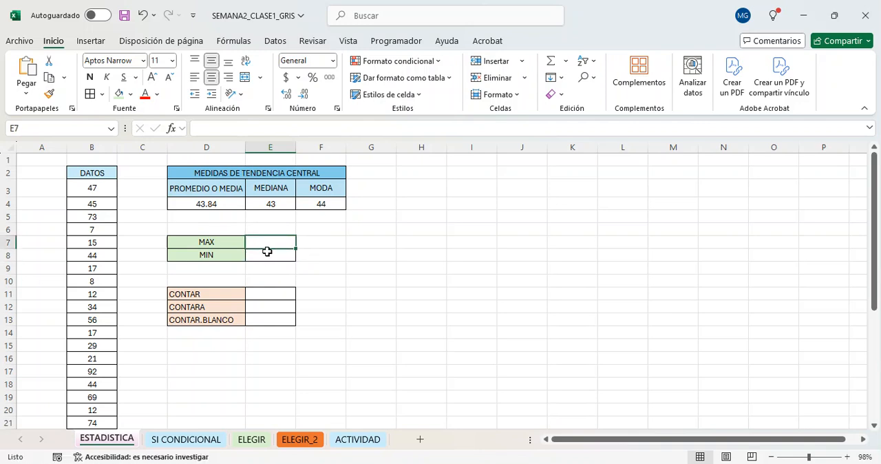
left_click(265, 251)
left_click(86, 200)
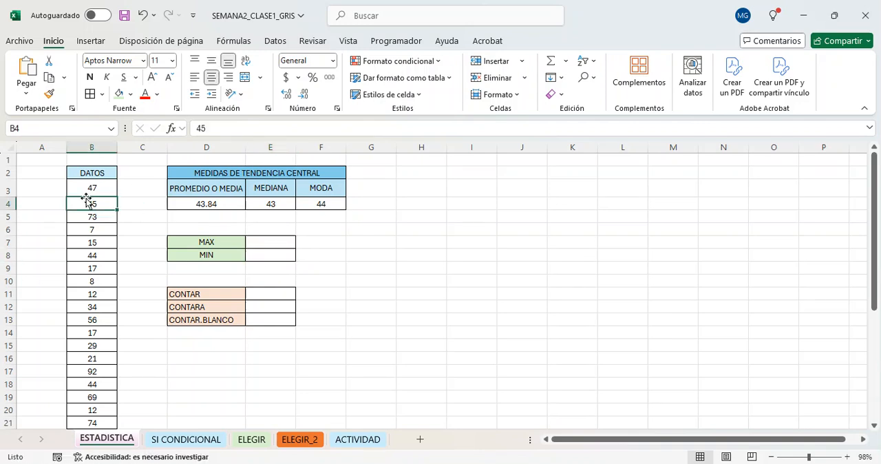
scroll(86, 200, "down", 6)
scroll(86, 199, "up", 1)
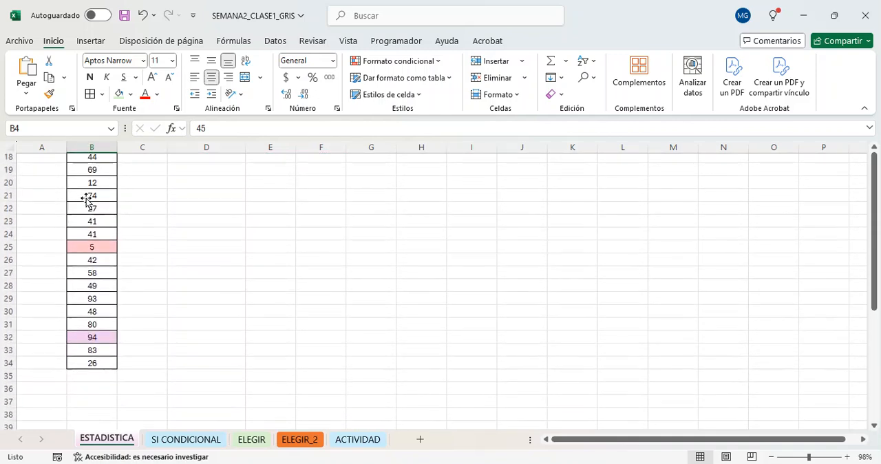
left_click(428, 69)
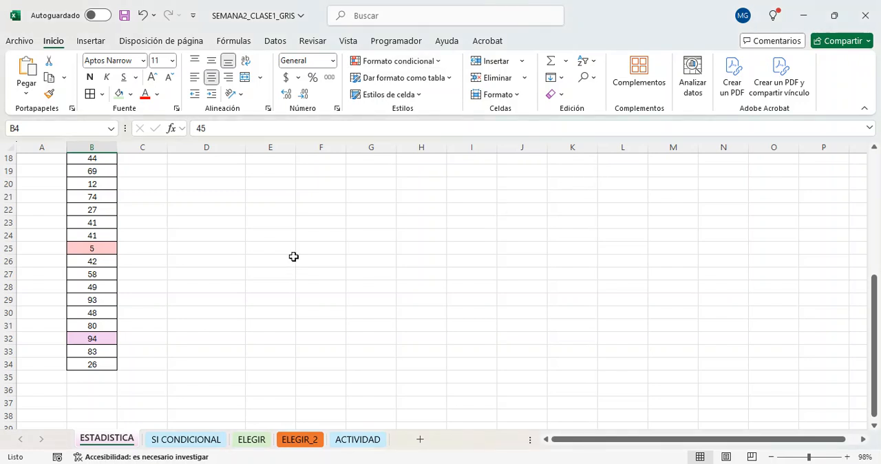
left_click(73, 336)
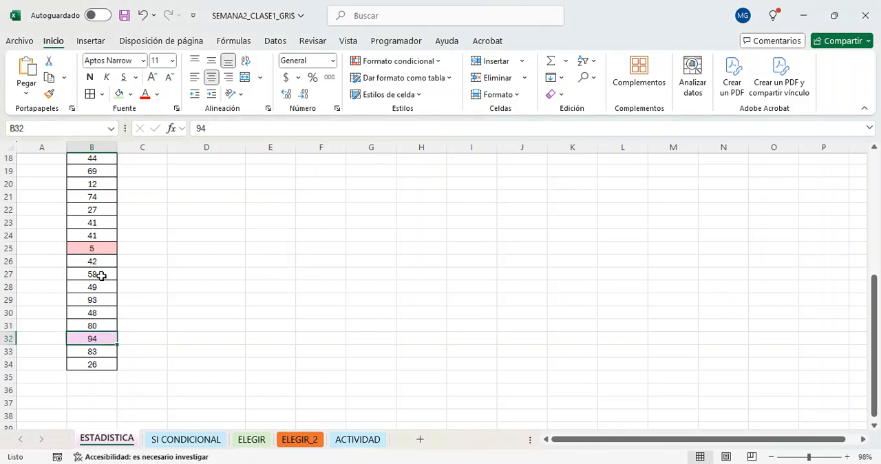
left_click(113, 249)
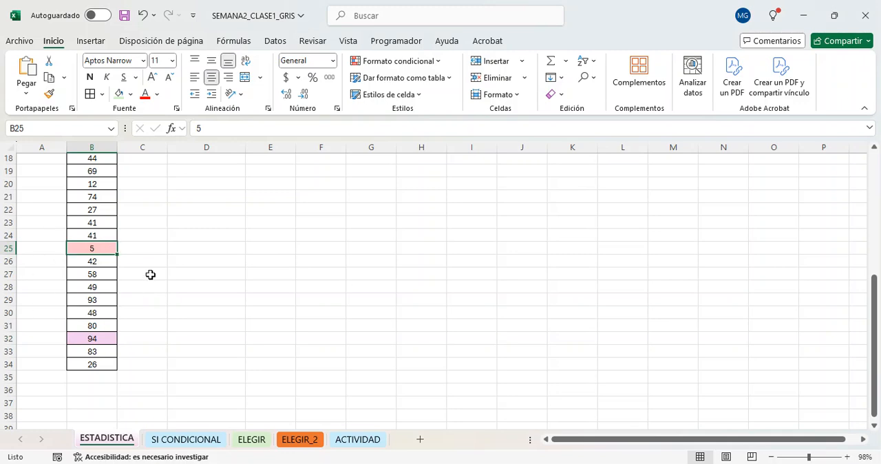
scroll(150, 274, "up", 3)
scroll(150, 274, "up", 2)
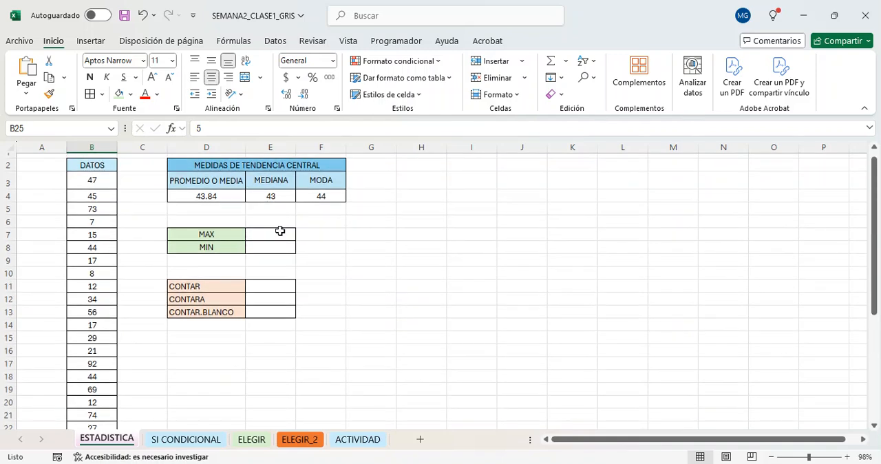
Calculate the maximum of the DATOS values in cell E7 with the formula =MAX(B3:B34).
left_click(279, 231)
type("=")
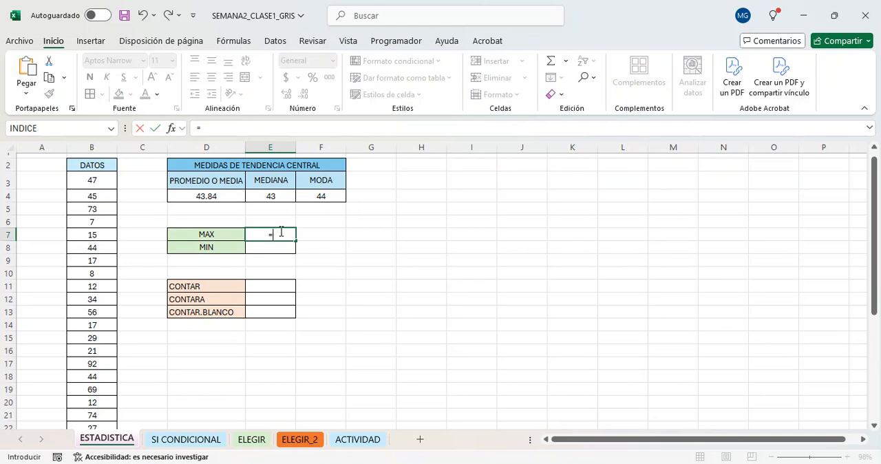
type("max")
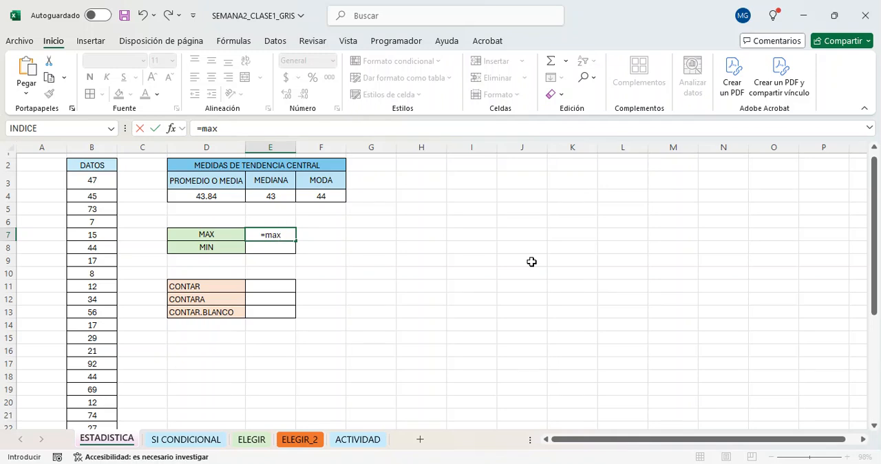
key("Tab")
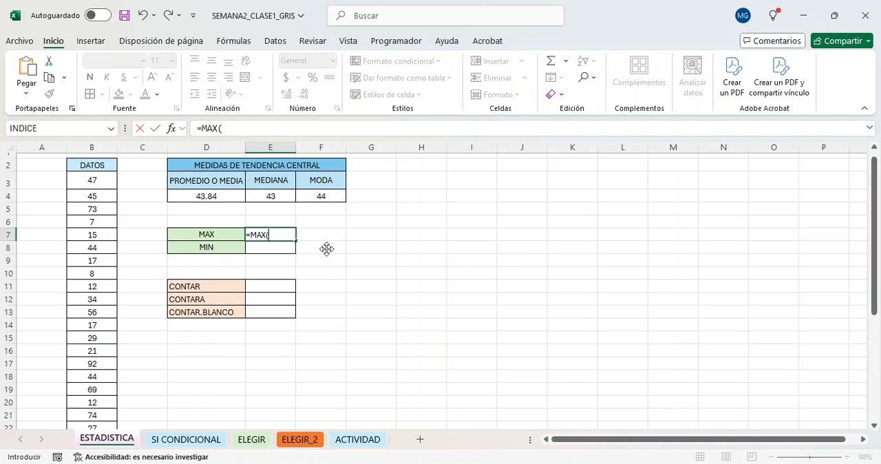
type("B3:B34")
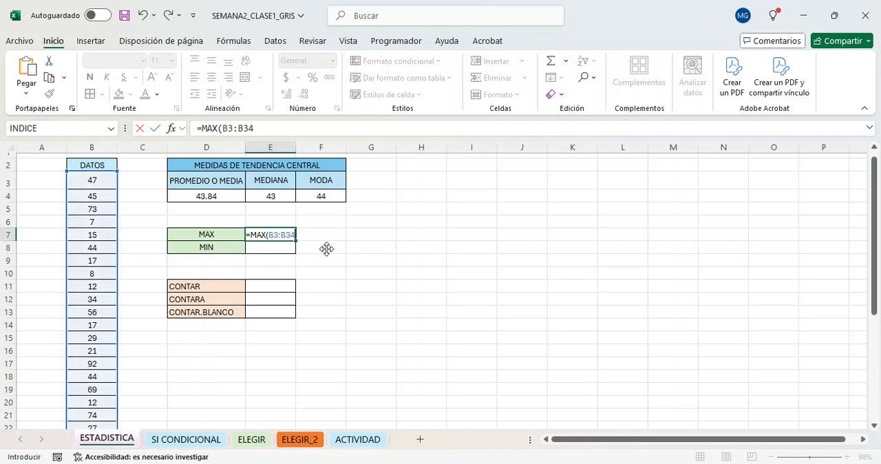
type(")")
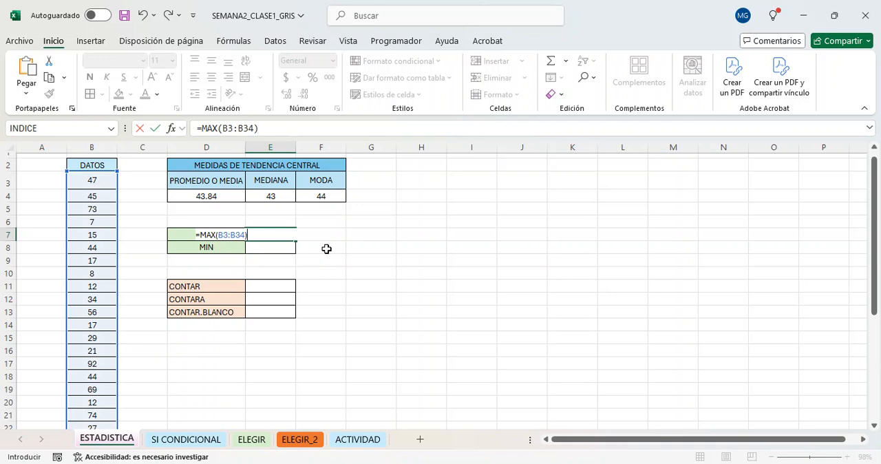
key("Return")
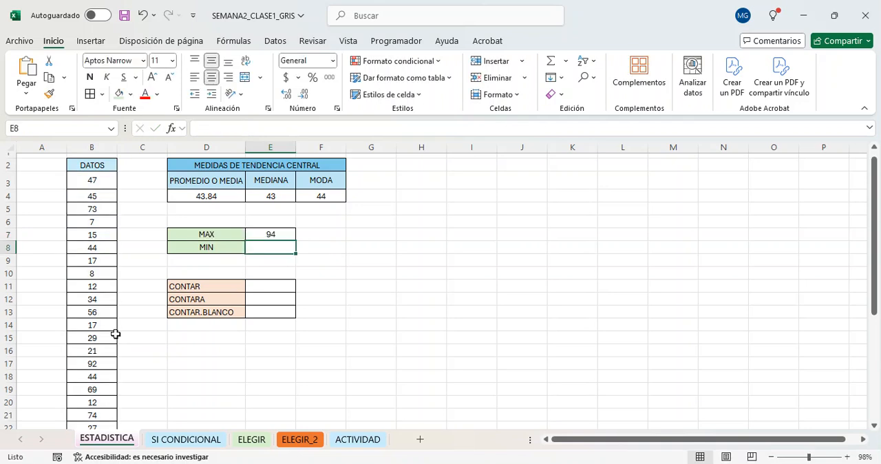
Calculate the minimum of the DATOS values in cell E8 with the formula =MIN(B3:B34).
scroll(116, 334, "down", 4)
scroll(115, 334, "down", 1)
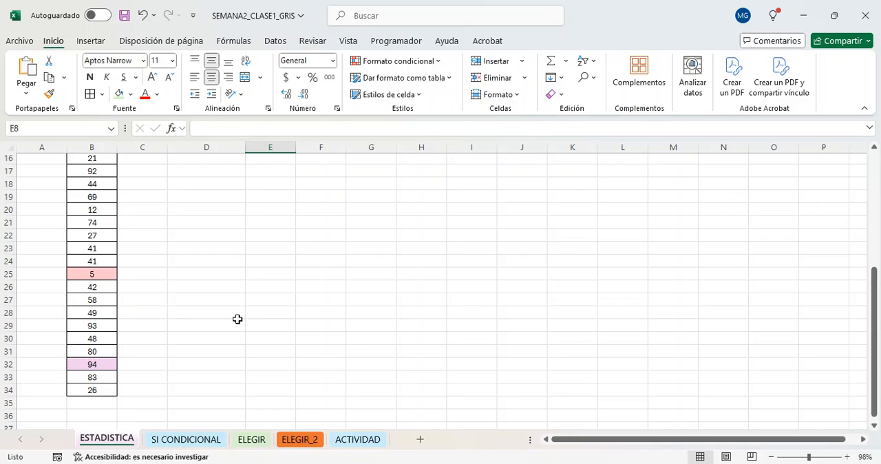
scroll(239, 321, "up", 1)
scroll(239, 322, "up", 4)
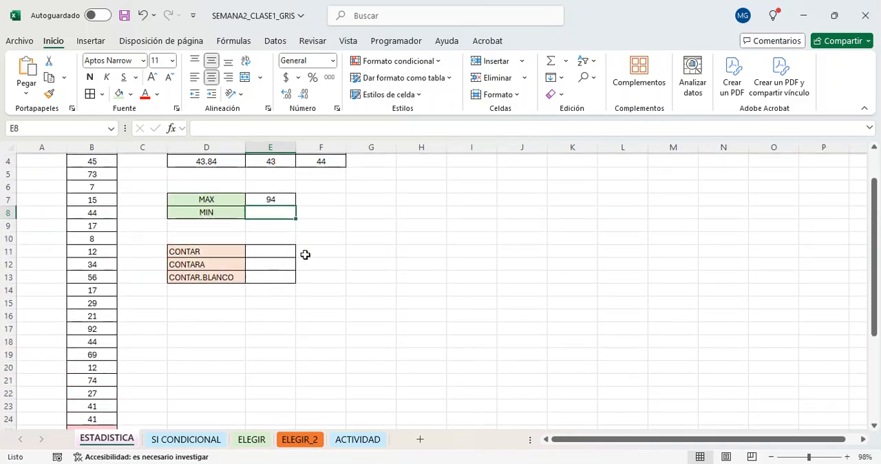
scroll(305, 255, "up", 1)
scroll(305, 254, "up", 1)
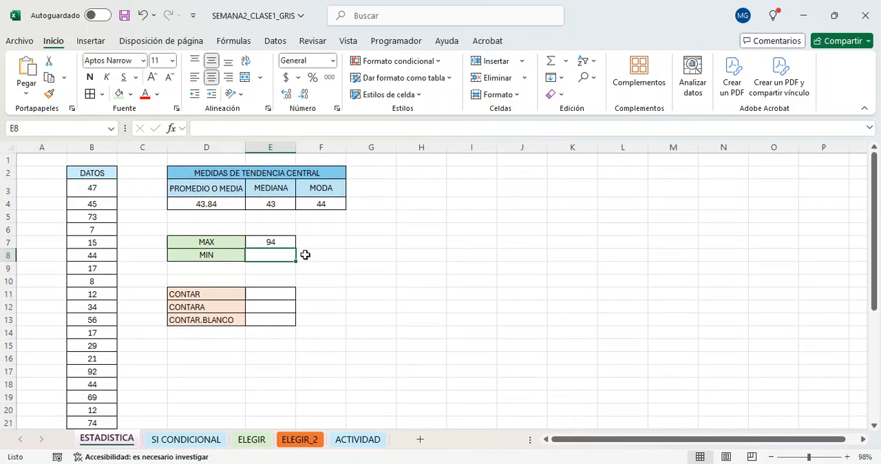
type("=min")
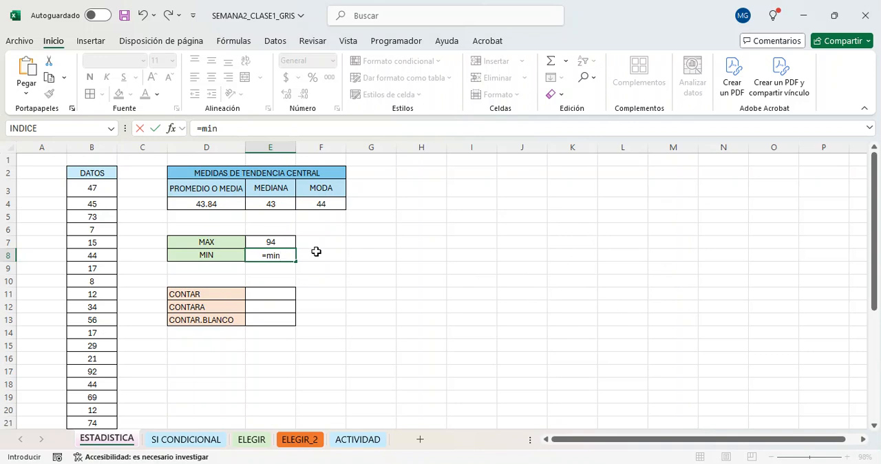
key("Tab")
type("B3:B34")
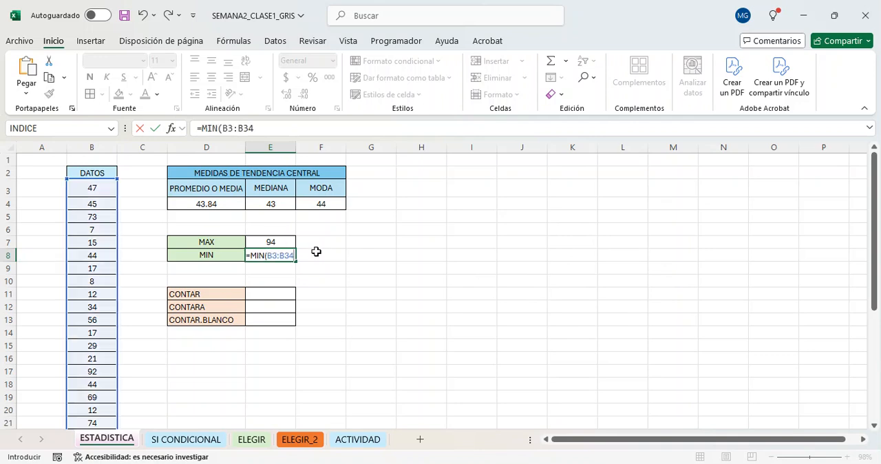
type(")")
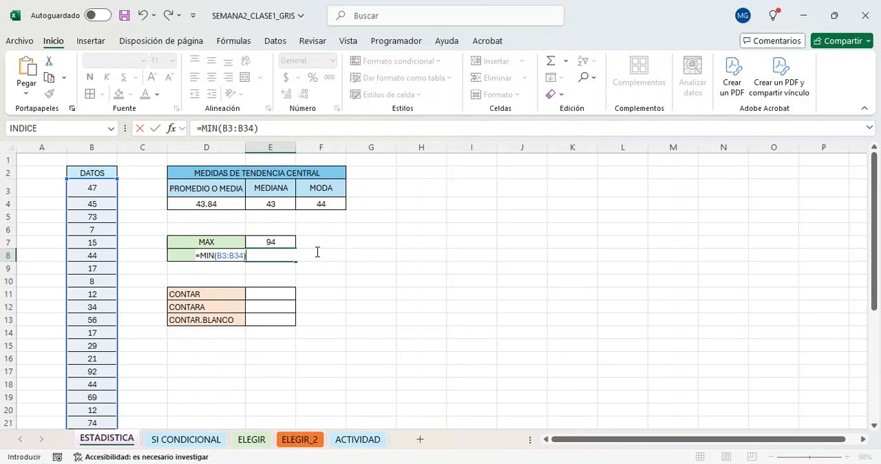
key("Return")
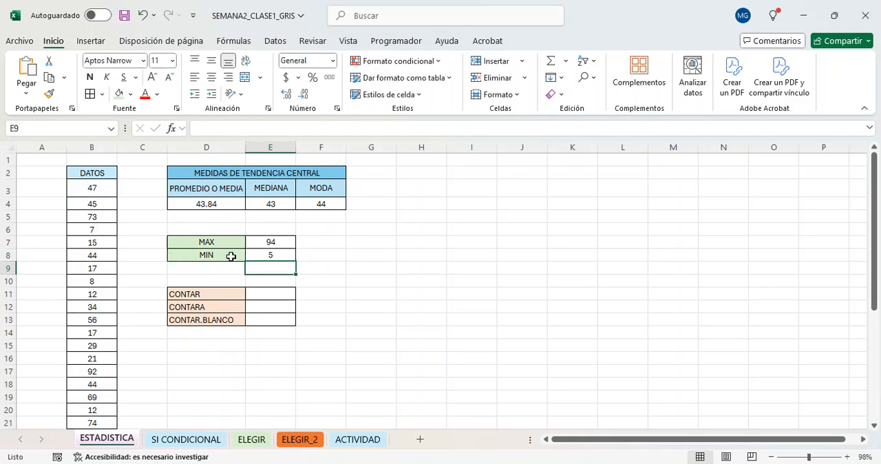
Count the numeric DATOS values in cell E11 with the formula =CONTAR(B3:B34).
scroll(120, 337, "down", 4)
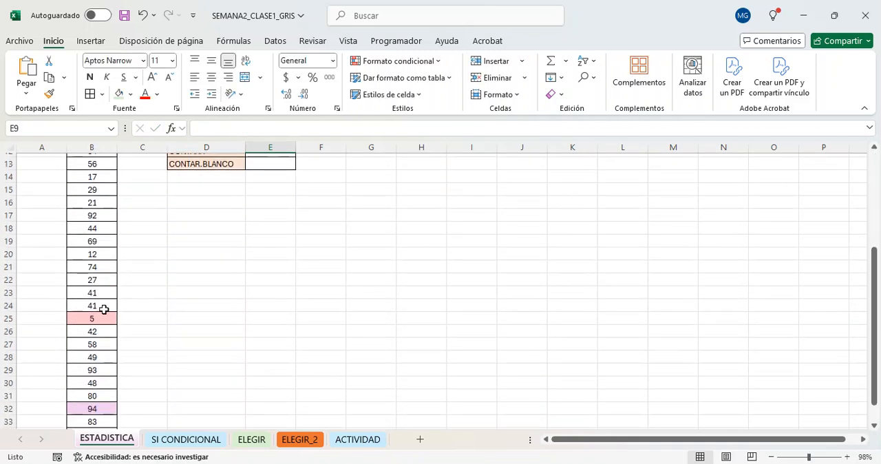
scroll(218, 304, "up", 3)
scroll(217, 305, "up", 1)
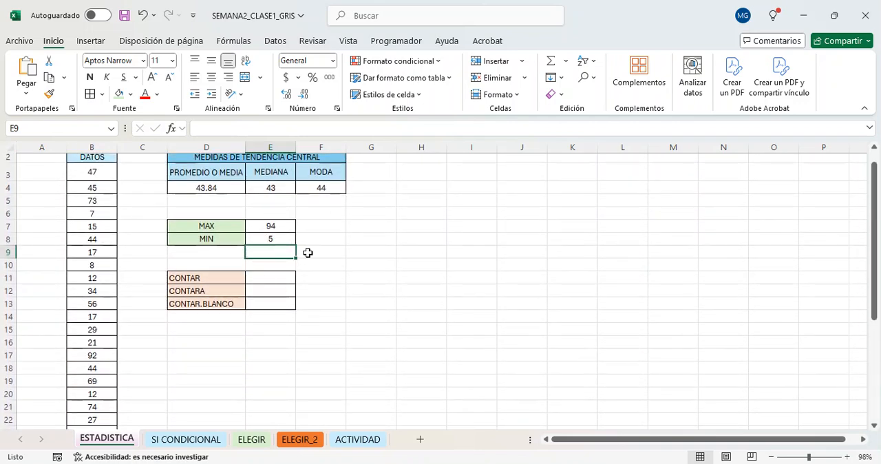
left_click(268, 282)
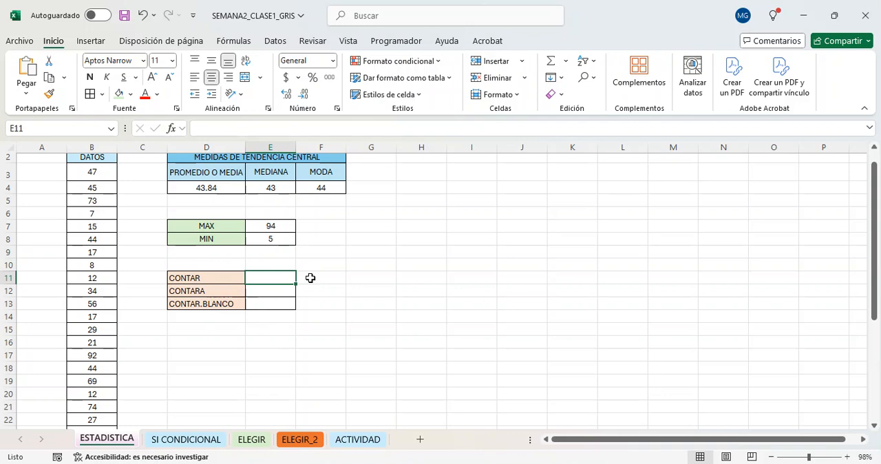
type("=conta")
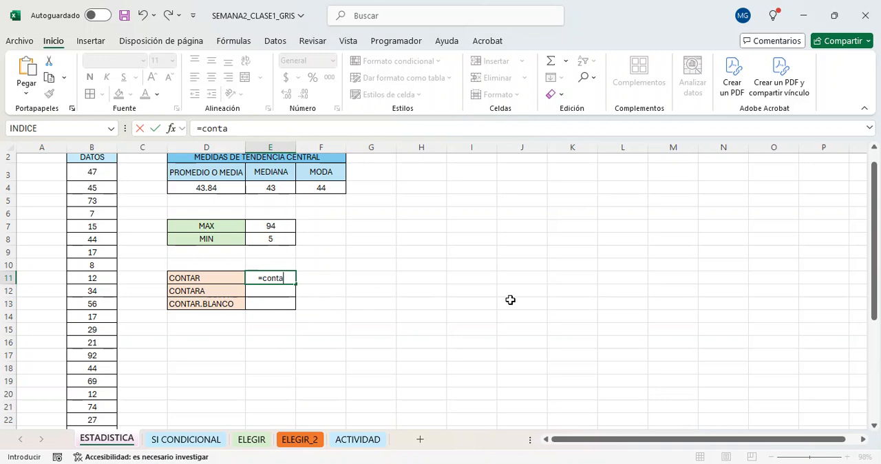
key("Tab")
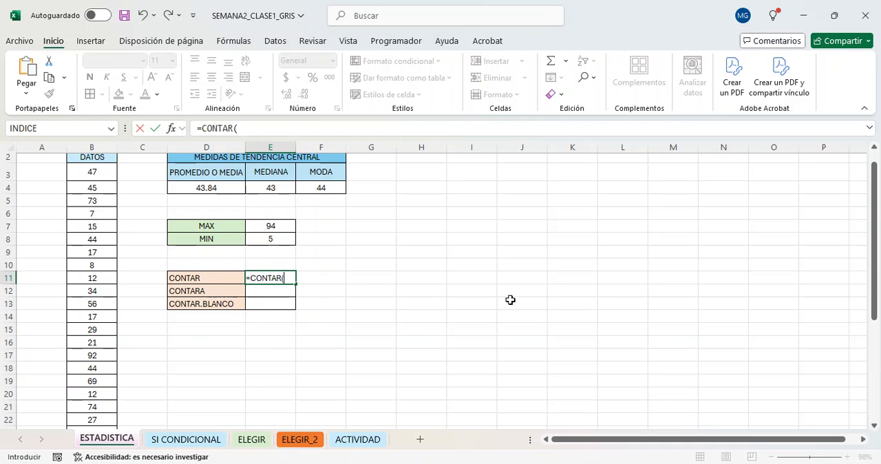
type("B3:B34")
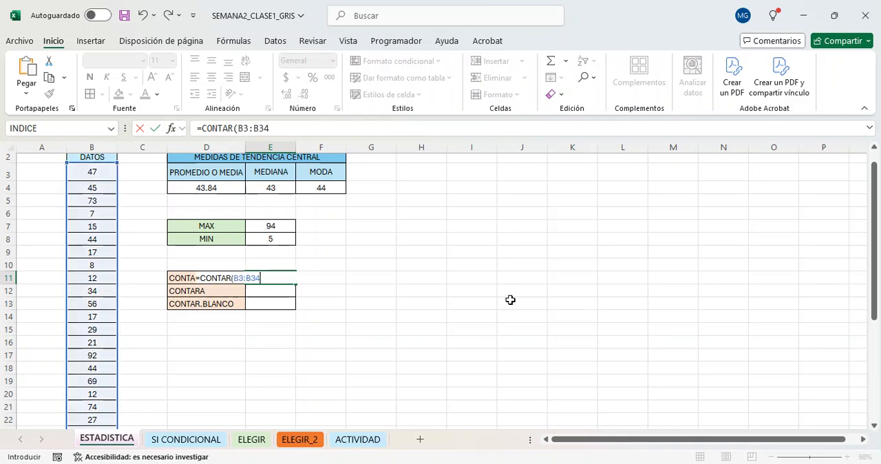
type(")")
key("Return")
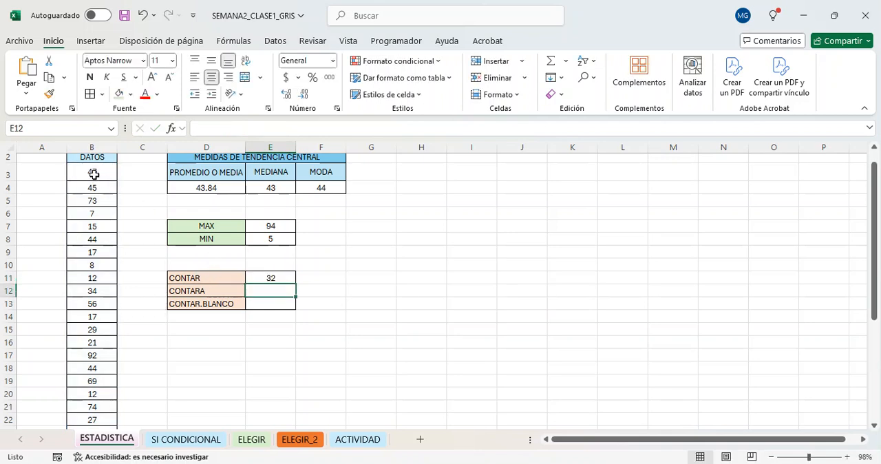
Select the DATOS range B3:B34 to check its cell count against the CONTAR result.
left_click_drag(92, 173, 114, 403)
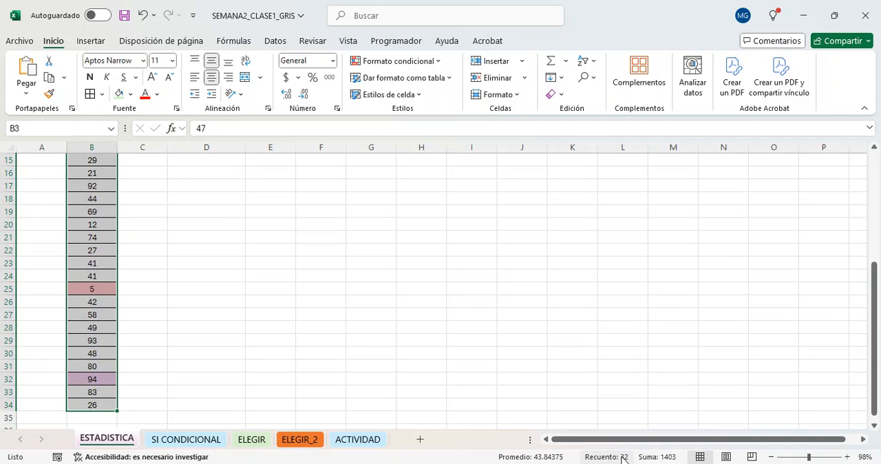
left_click(299, 311)
scroll(299, 311, "up", 4)
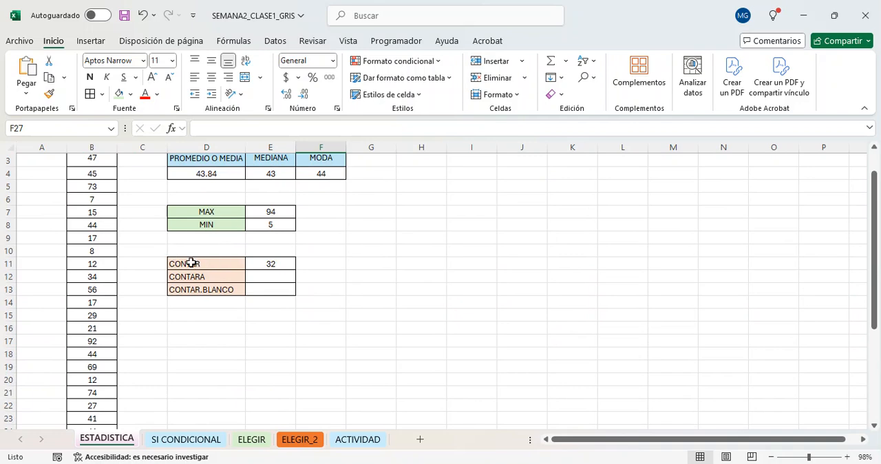
Count the non-empty DATOS cells in cell E12 with the formula =CONTARA(B3:B34).
left_click(282, 280)
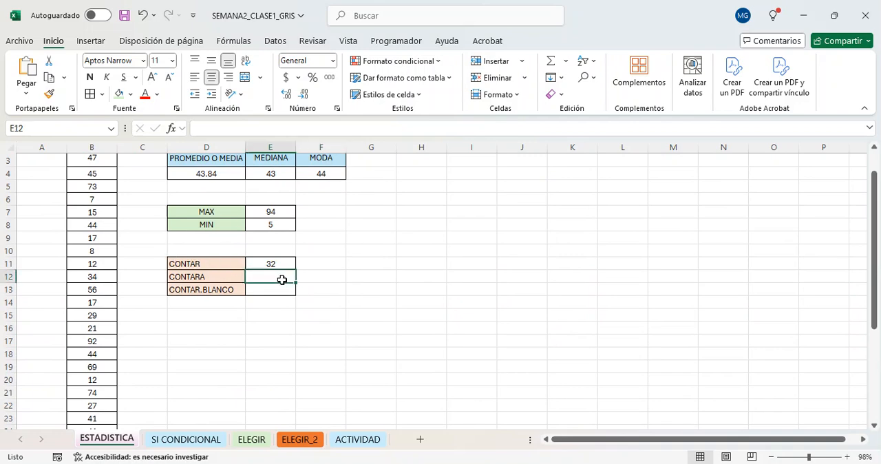
type("=contara")
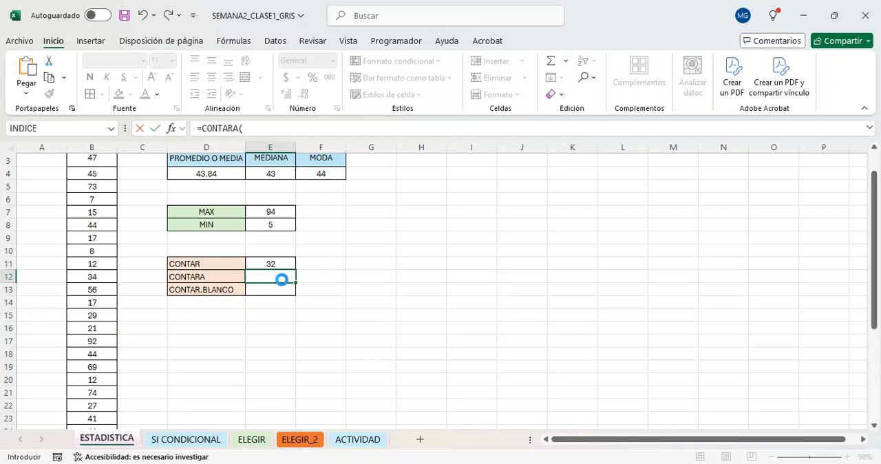
type("B3:B34")
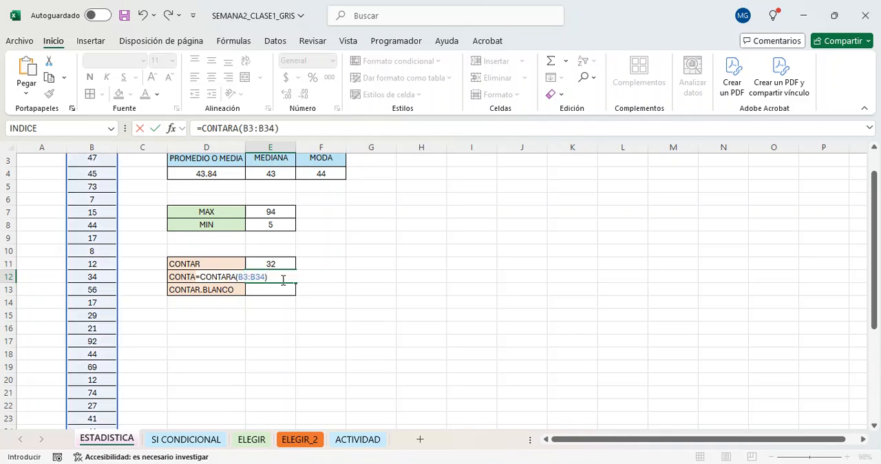
type(")")
key("Return")
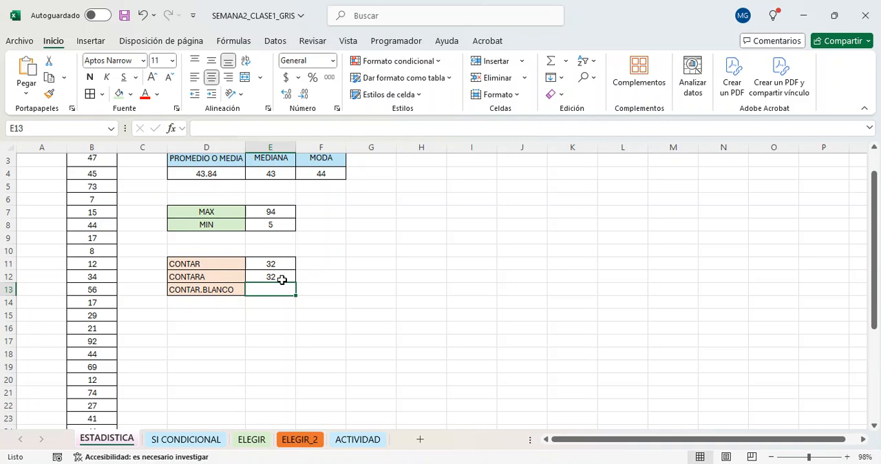
Replace two numbers in the DATOS column with non-numeric entries: y in cell B10 and $ in cell B11.
scroll(100, 201, "up", 1)
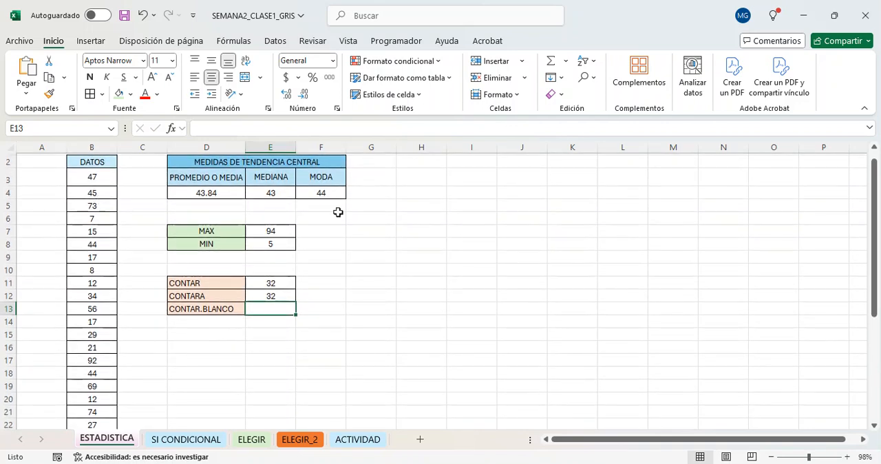
left_click(95, 274)
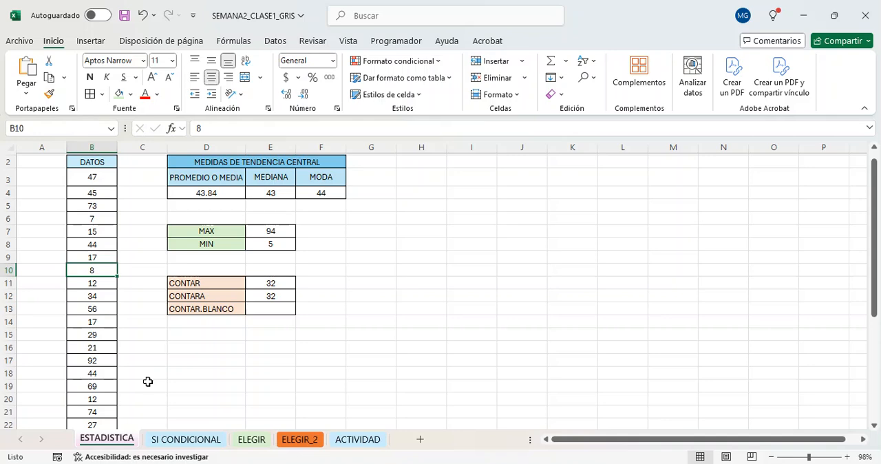
type("y")
key("Return")
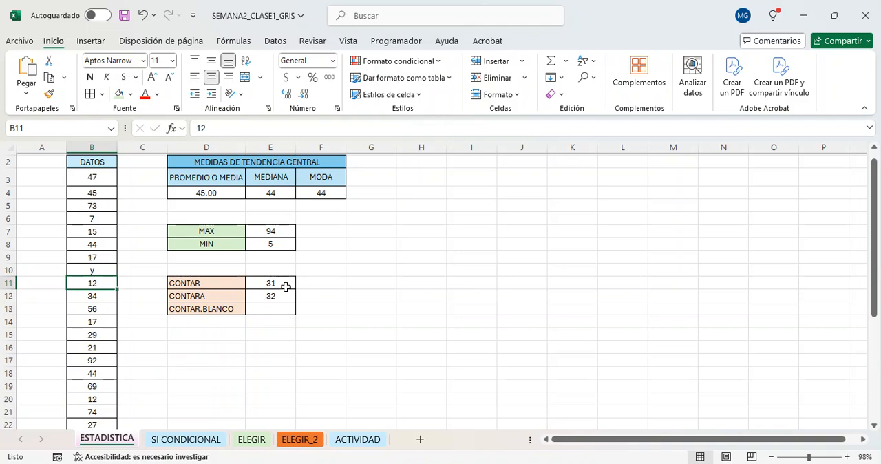
left_click(90, 272)
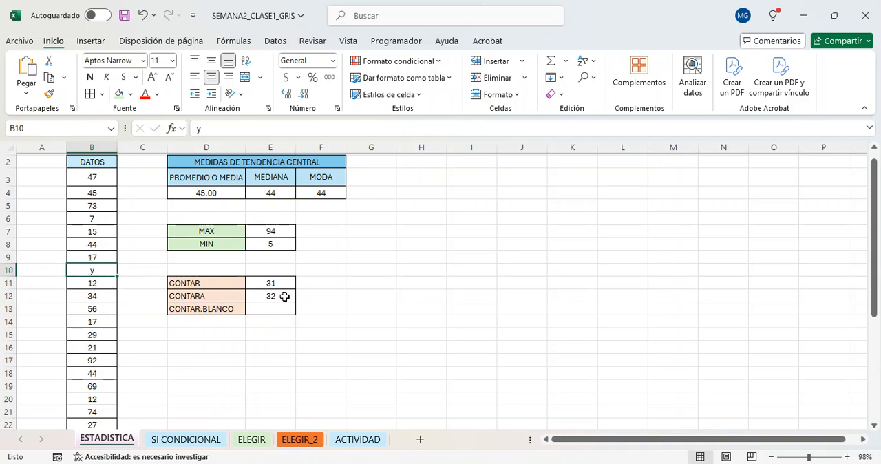
left_click(99, 281)
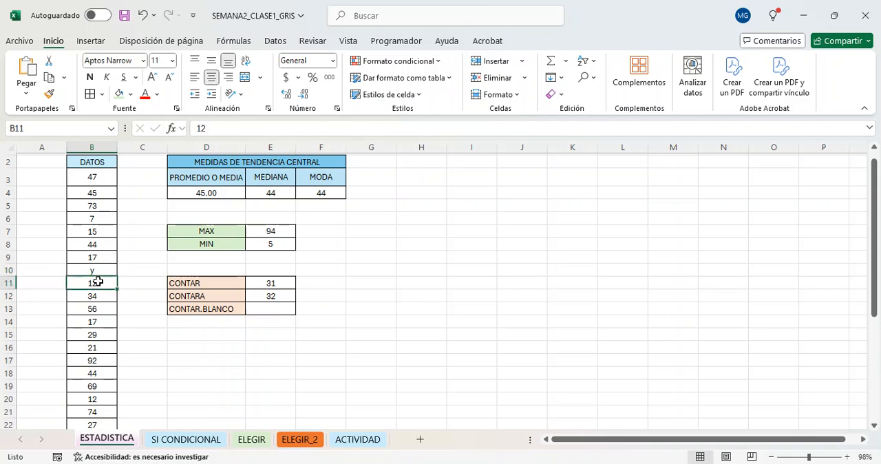
type("$")
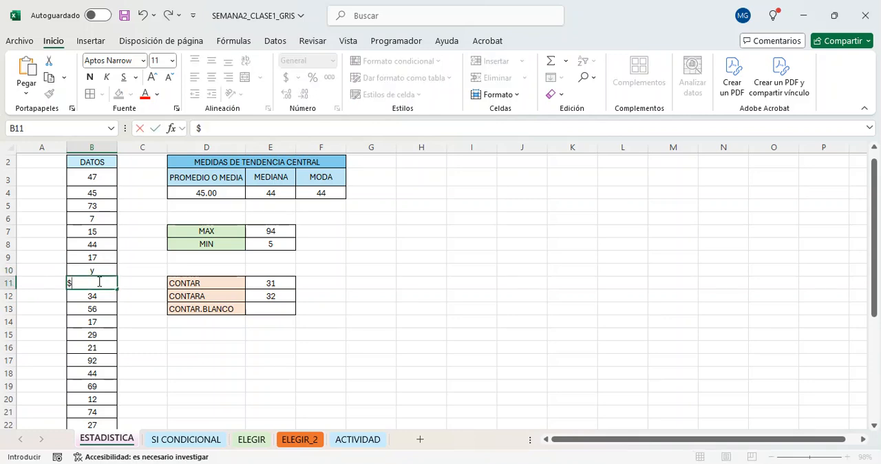
key("Return")
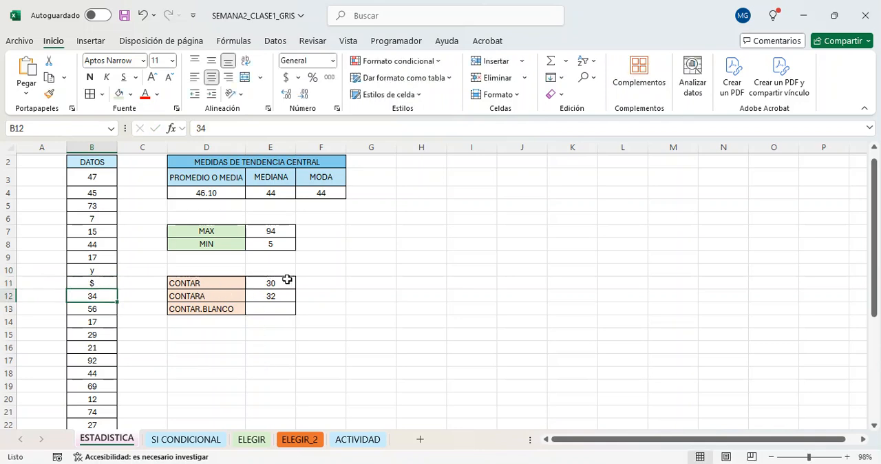
Clear the contents of cell B12 in the DATOS column.
left_click(80, 281)
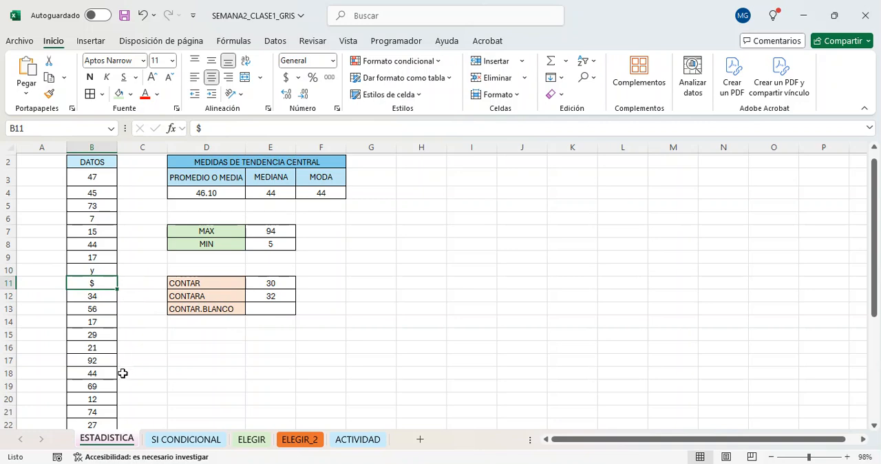
key("Down")
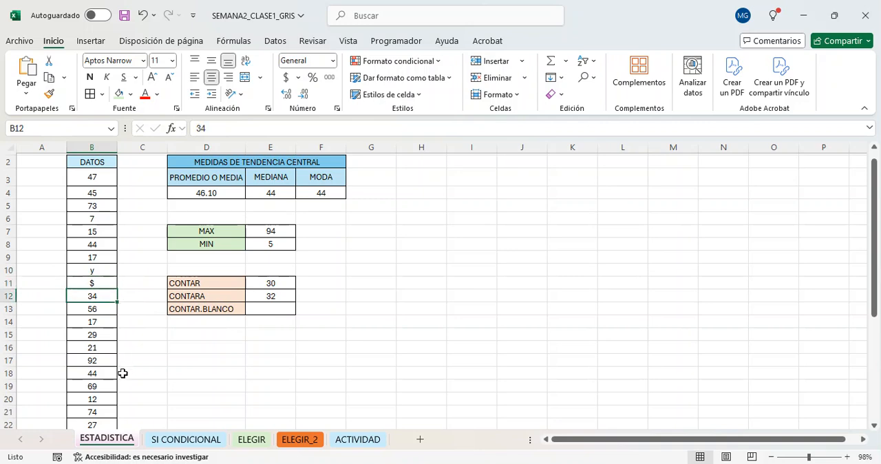
key("Delete")
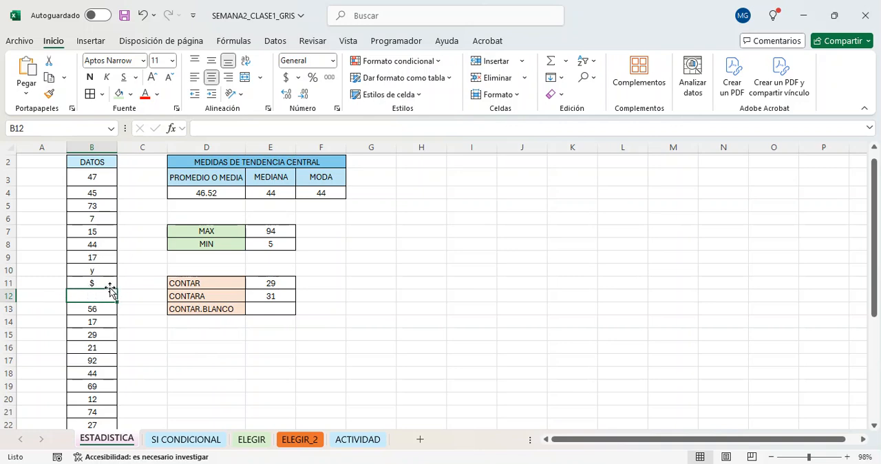
Compare the CONTAR and CONTARA results in cells E11 and E12 with regard to the empty cell B12.
left_click(278, 281)
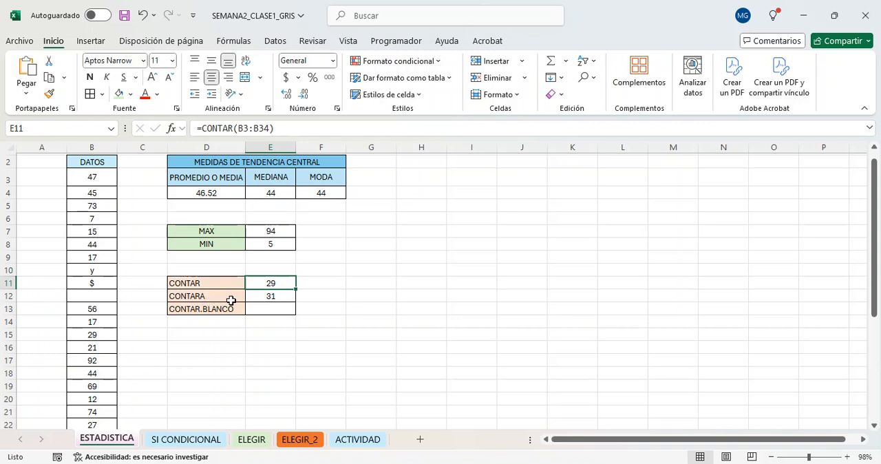
left_click(79, 296)
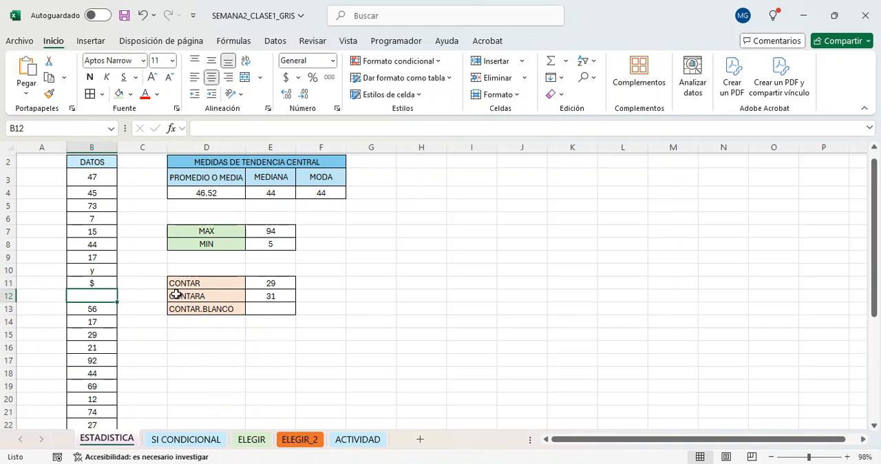
left_click(204, 286)
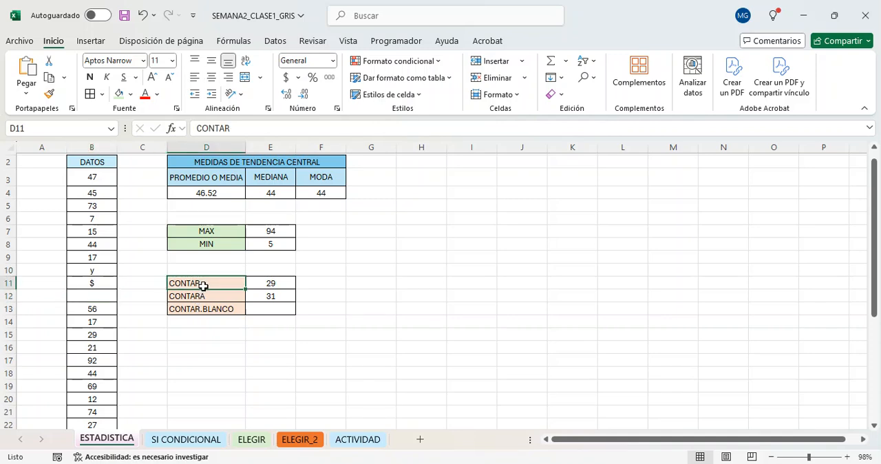
left_click(288, 283)
left_click(270, 294)
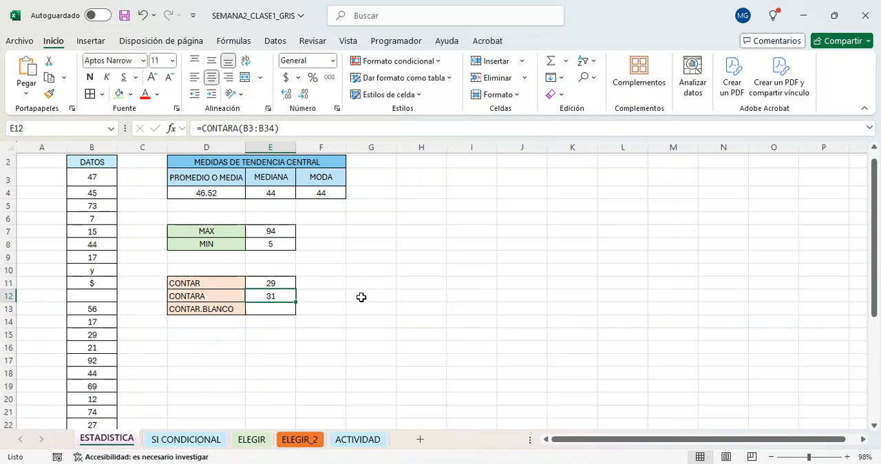
Count the blank DATOS cells in cell E13 with the formula =CONTAR.BLANCO(B3:B34).
left_click(278, 307)
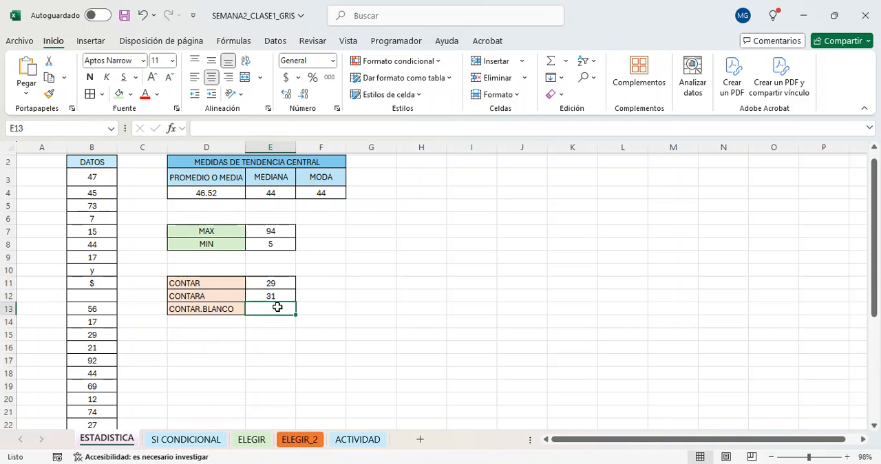
type("=")
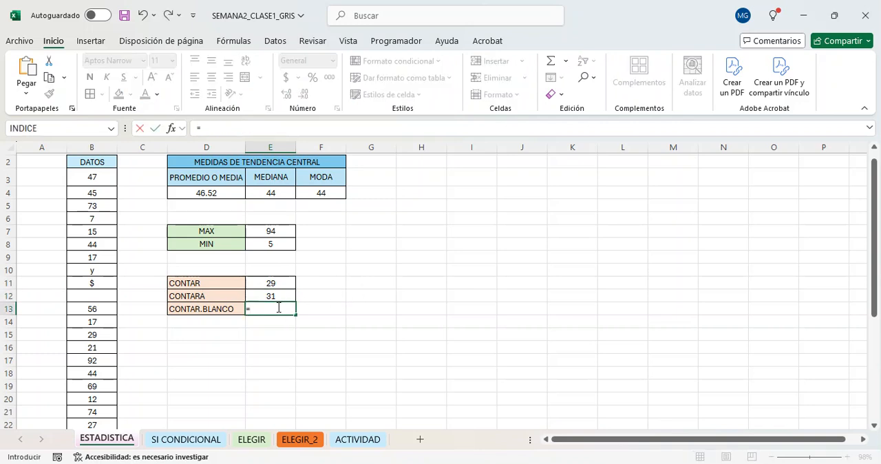
type("cont")
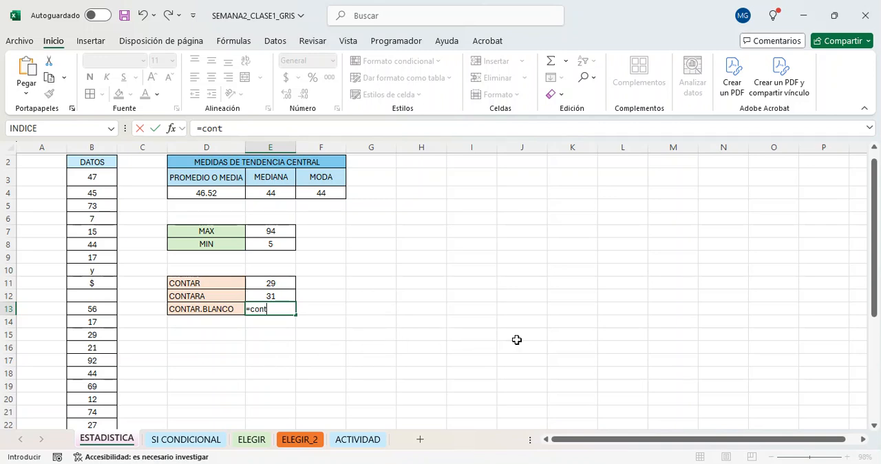
double_click(320, 336)
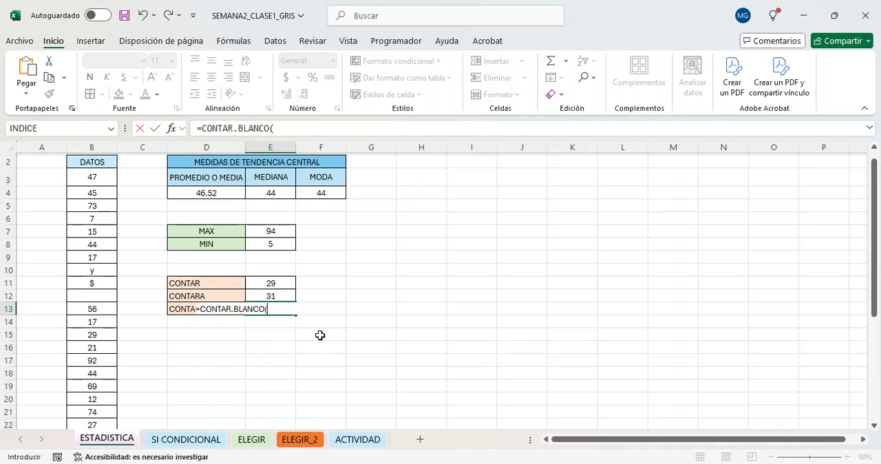
type("B3:B34")
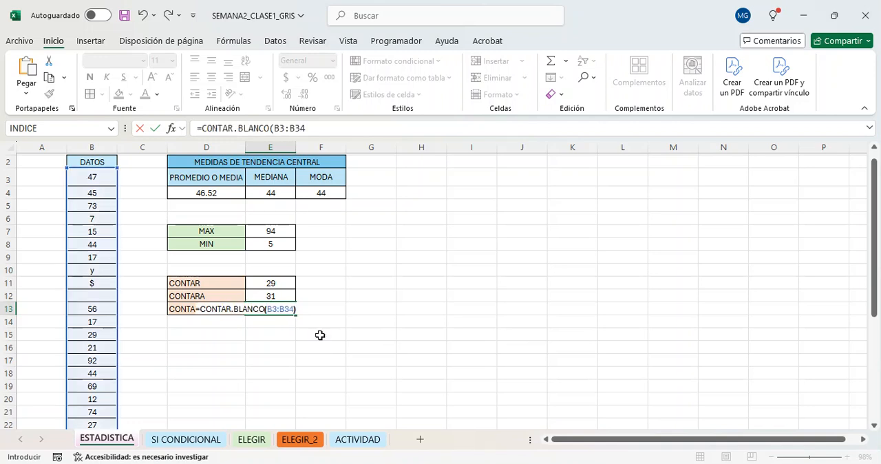
key("Return")
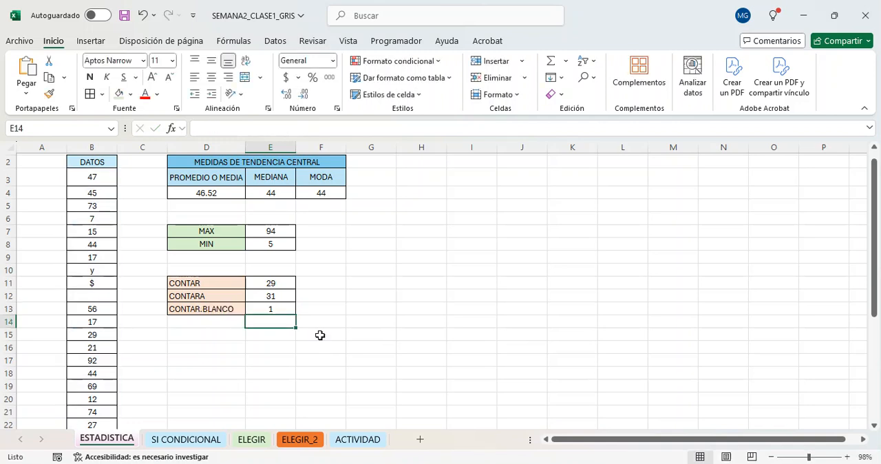
Check the CONTAR.BLANCO result in cell E13 against the empty cells in the DATOS column.
left_click(253, 308)
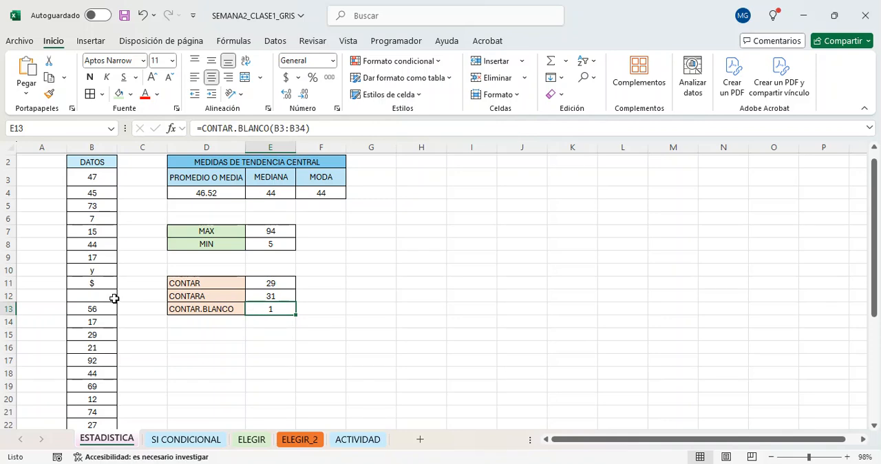
left_click(113, 298)
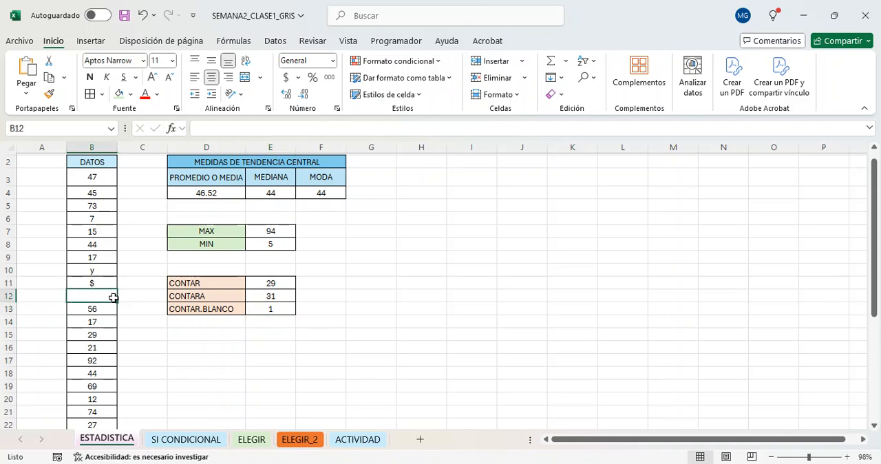
scroll(86, 316, "down", 4)
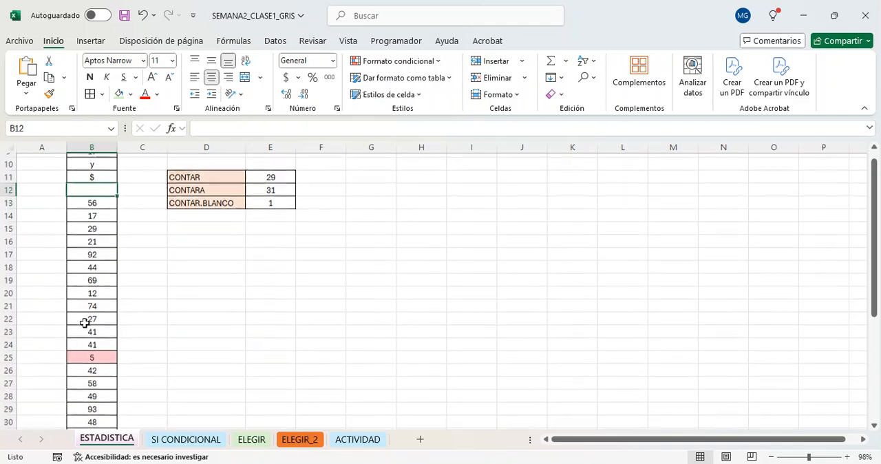
scroll(84, 322, "up", 4)
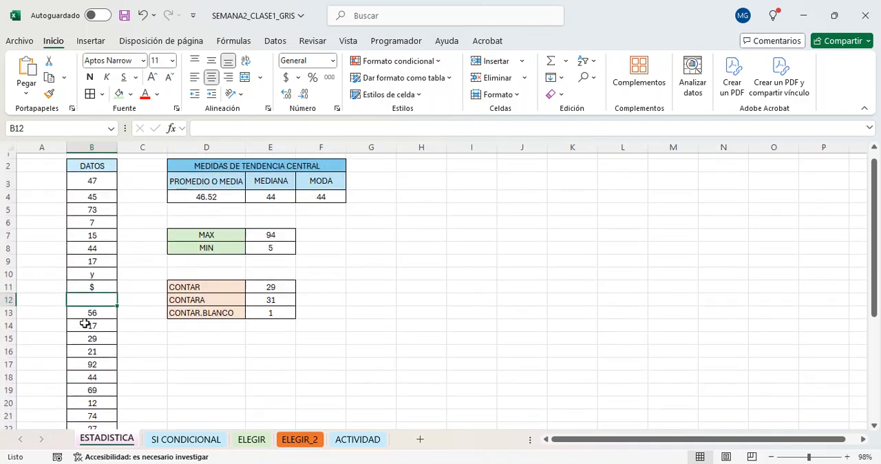
left_click(304, 339)
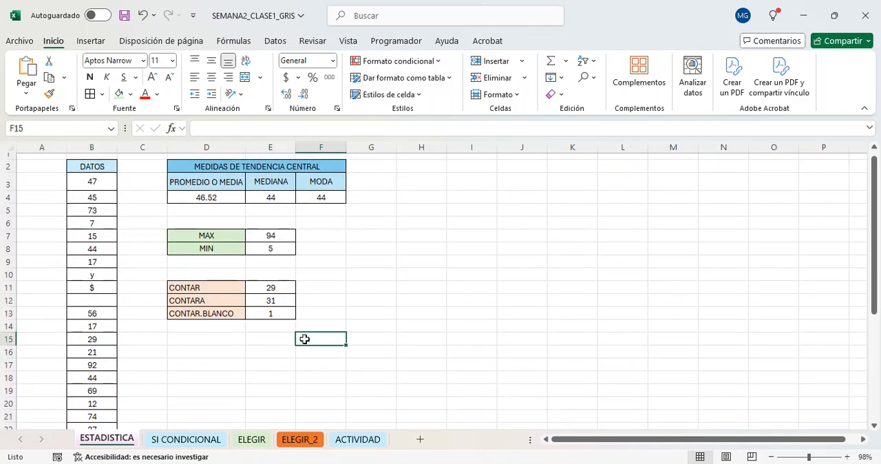